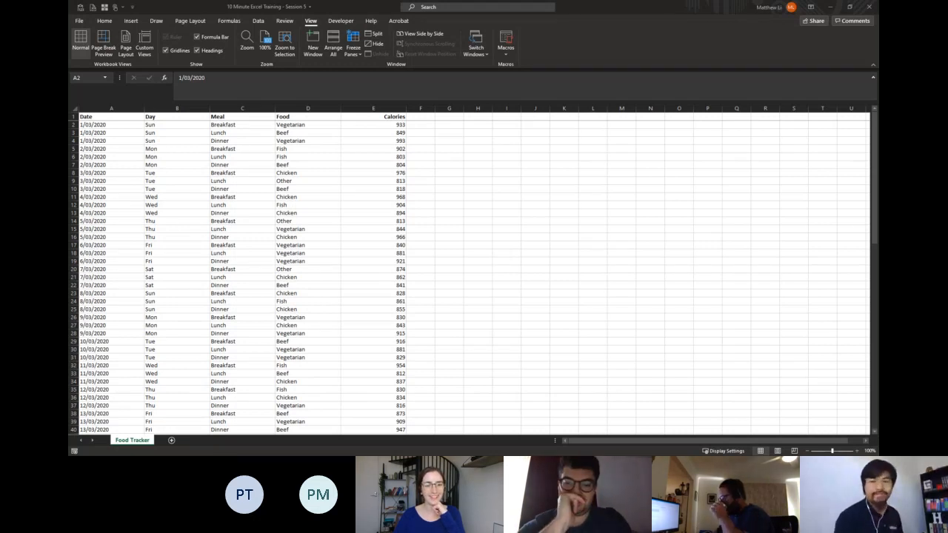
# Examine the food tracker's full data range and its header row from Date to Calories
pyautogui.click(360, 165)
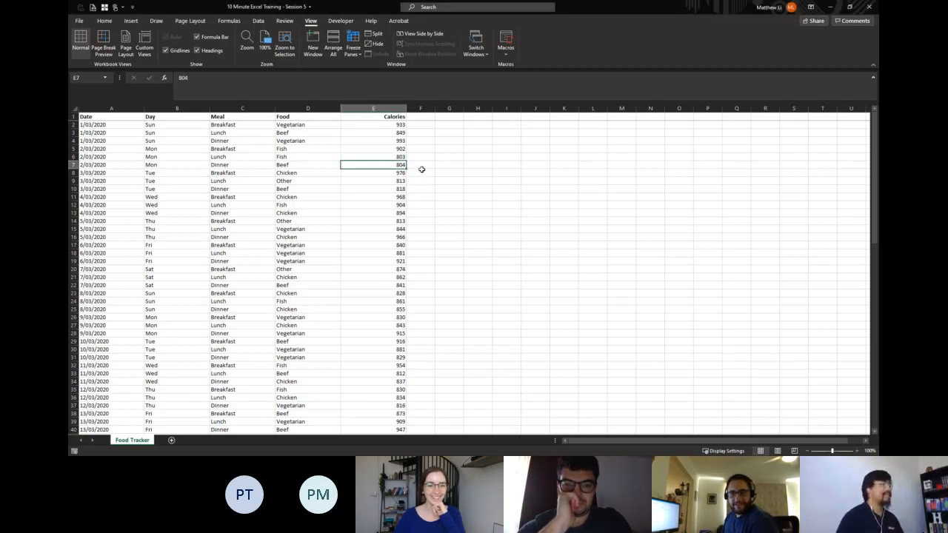
pyautogui.hotkey('ctrl', 'Home')
pyautogui.press('Right')
pyautogui.press('Right')
pyautogui.press('Right')
pyautogui.press('Down')
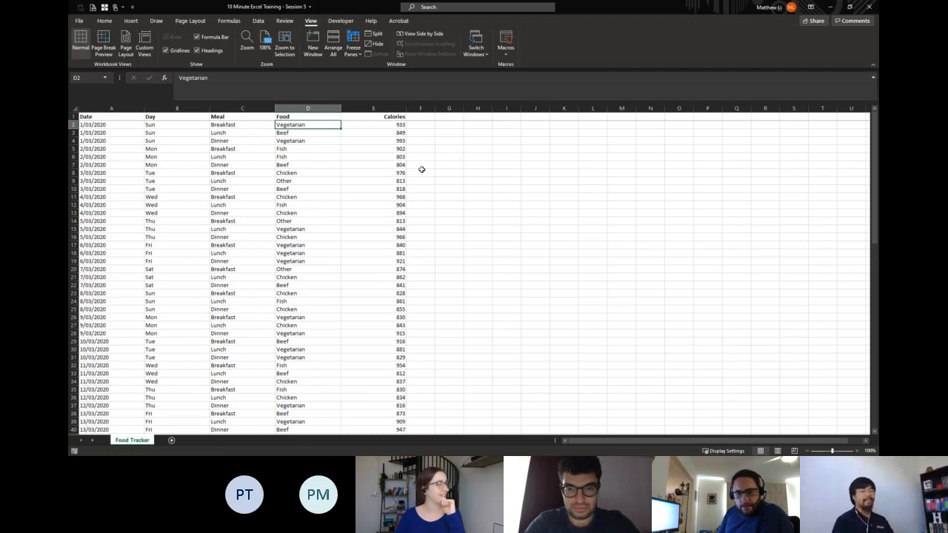
pyautogui.hotkey('ctrl', 'Home')
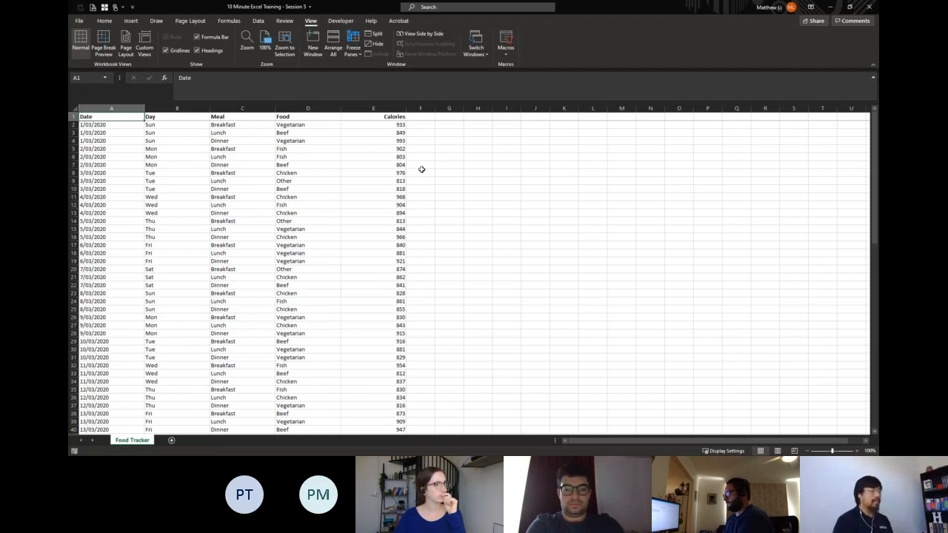
pyautogui.hotkey('ctrl', 'a')
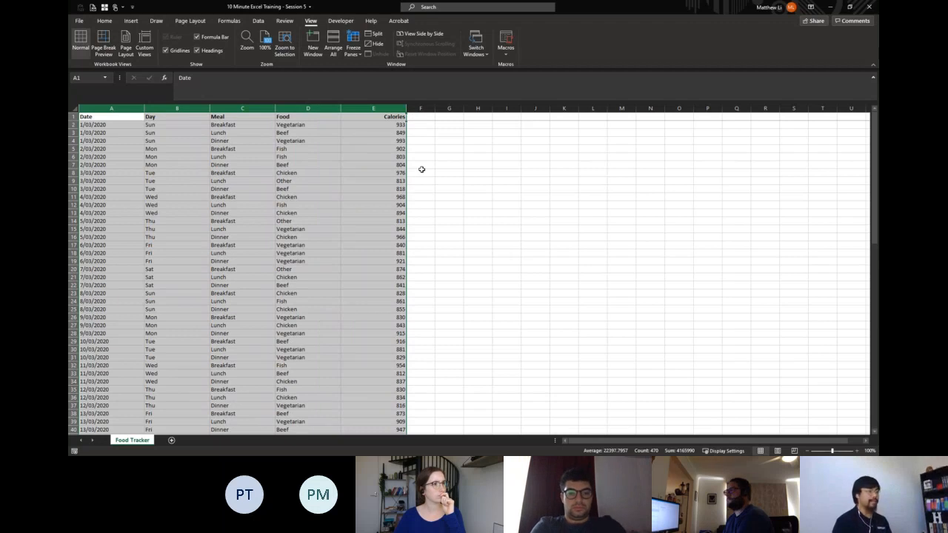
pyautogui.press('Up')
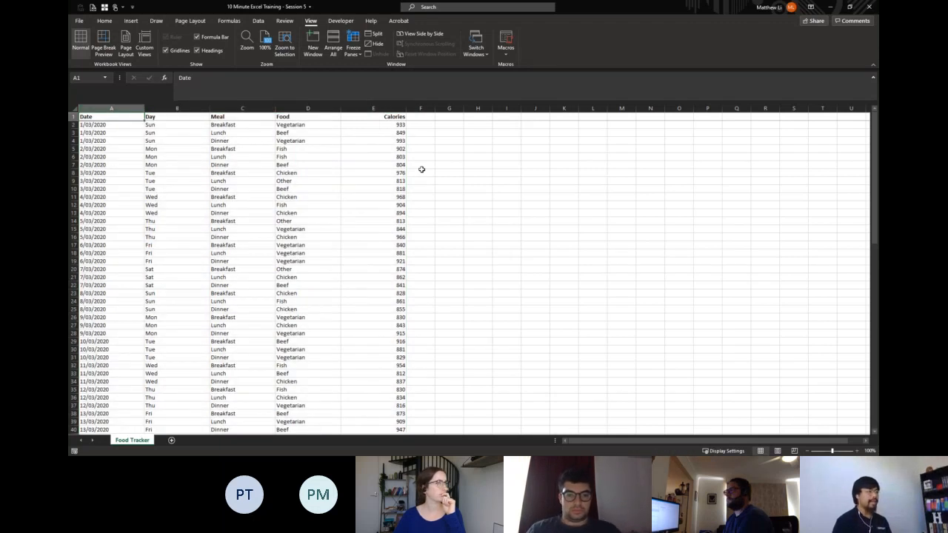
pyautogui.hotkey('shift', 'space')
pyautogui.hotkey('ctrl', 'shift', 'Left')
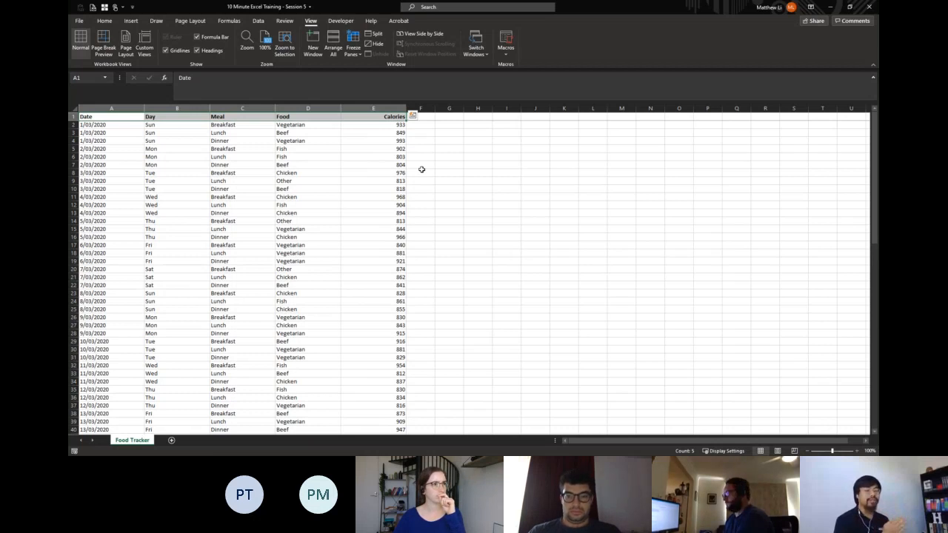
# Clear the Day header in B1 and try to create a pivot table from the whole data range on a new worksheet
pyautogui.press('Right')
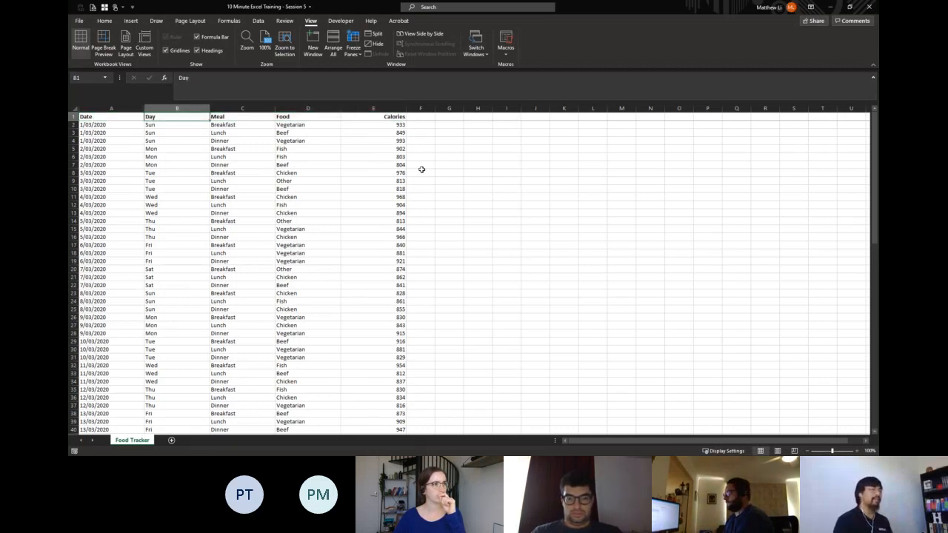
pyautogui.press('Left')
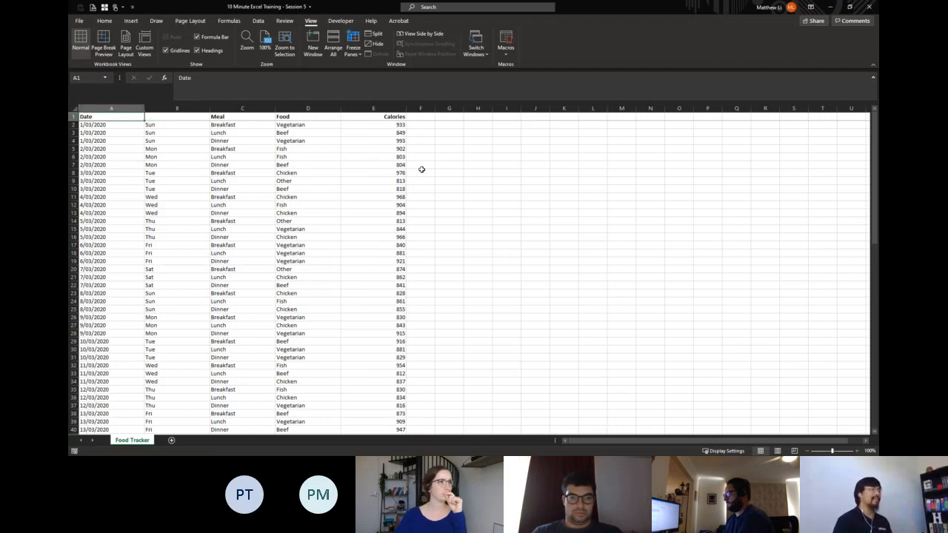
pyautogui.hotkey('ctrl', 'shift', 'End')
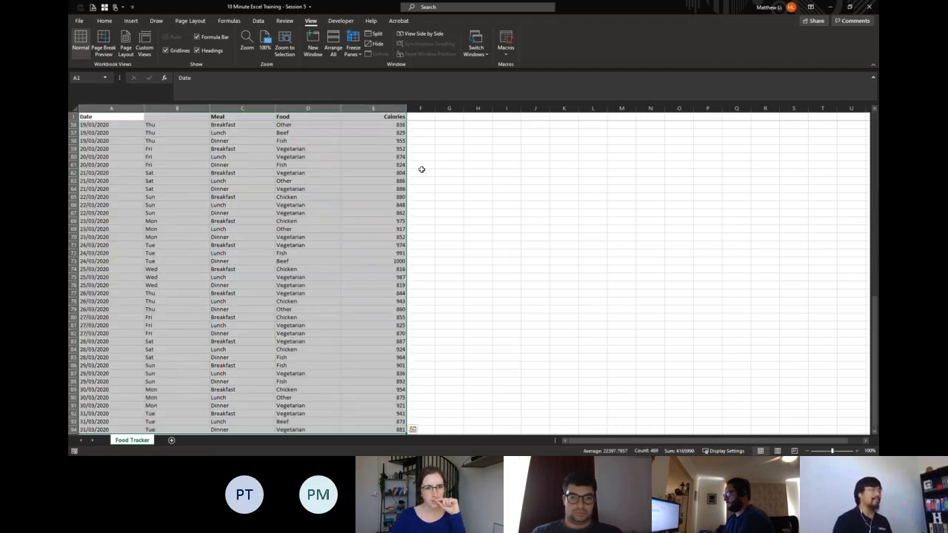
pyautogui.press('alt')
pyautogui.press('n')
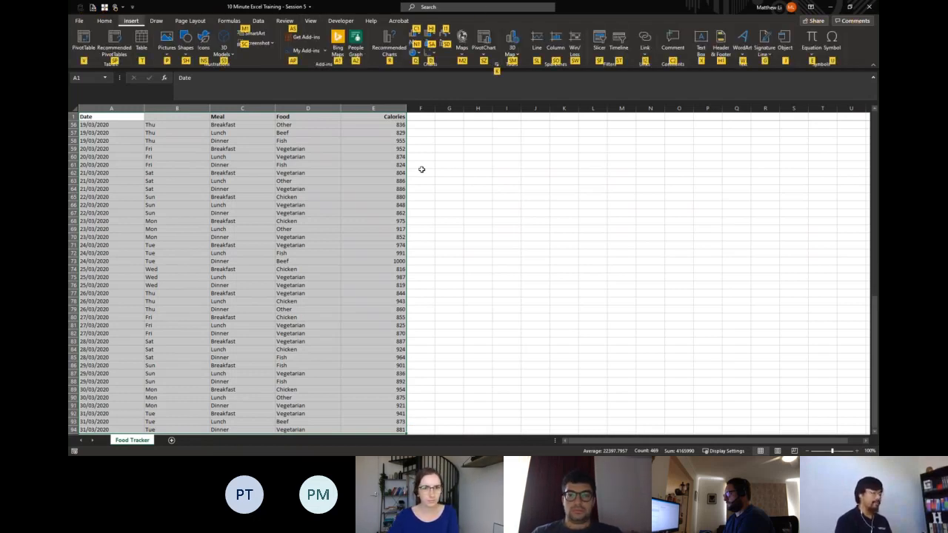
pyautogui.press('v')
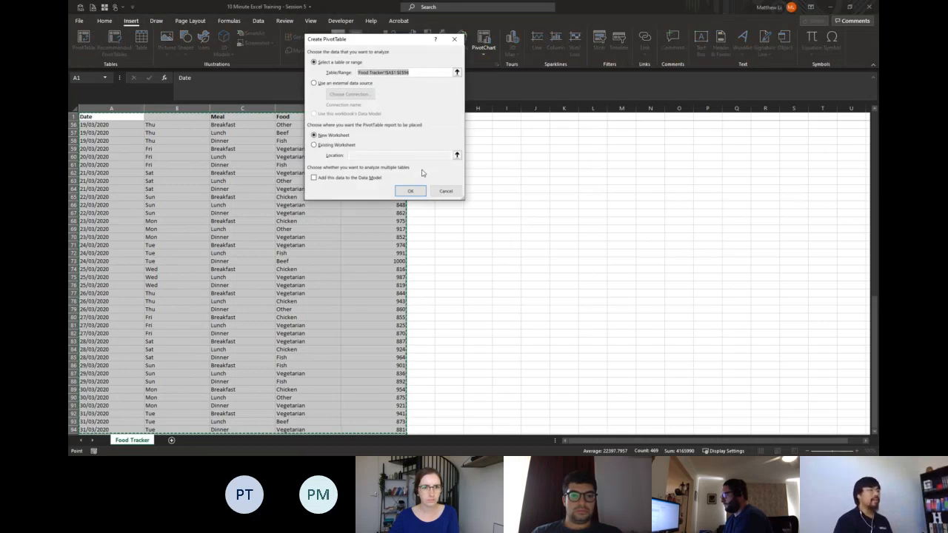
pyautogui.press('Return')
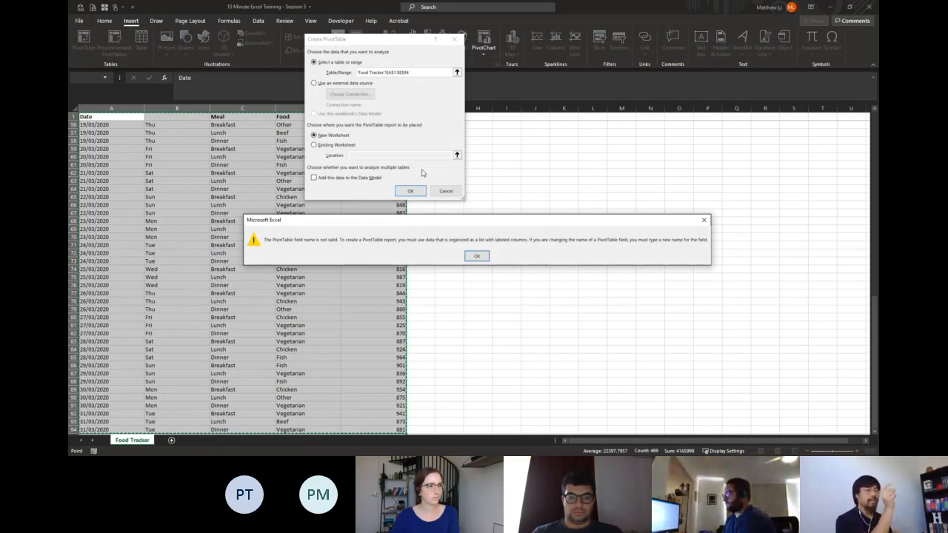
pyautogui.press('Escape')
pyautogui.press('Escape')
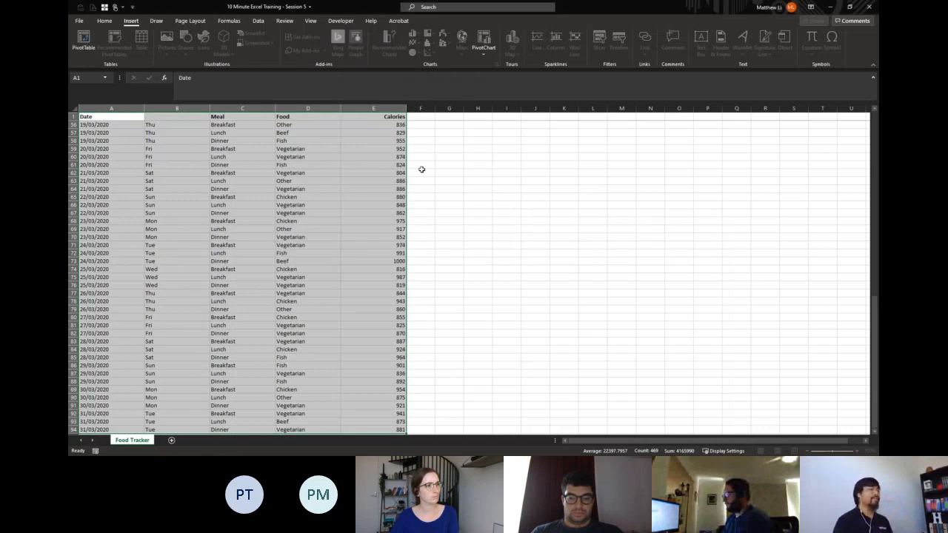
# Restore the header Day in cell B1 of the food tracker
pyautogui.press('Right')
pyautogui.write('Day')
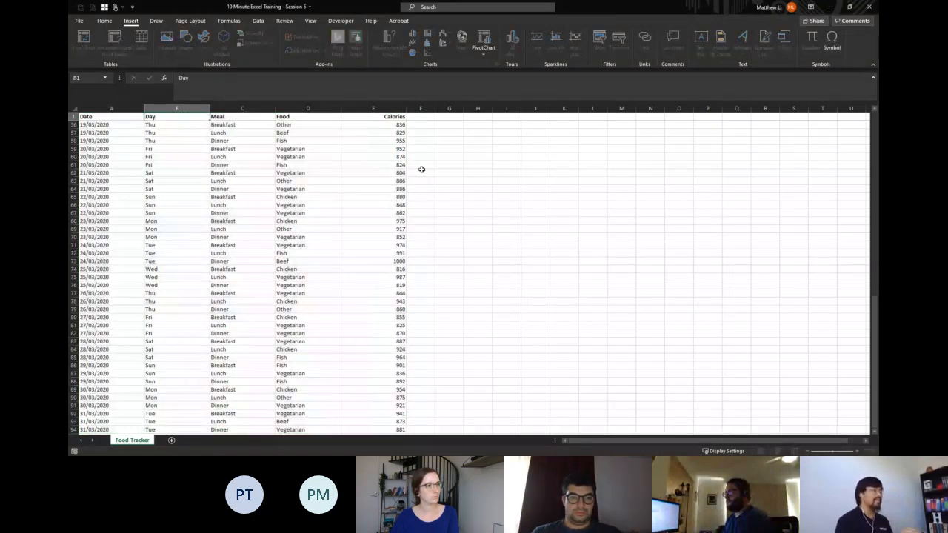
pyautogui.press('Down')
# Create a pivot table on a new worksheet from the full food tracker data, A1 to E94, including headers
pyautogui.press('Up')
pyautogui.press('Left')
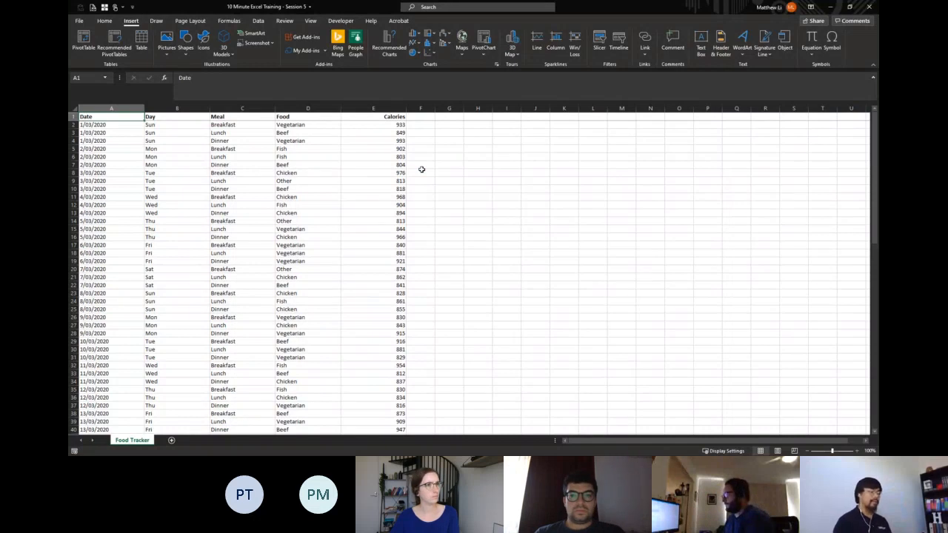
pyautogui.hotkey('ctrl', 'shift', 'Right')
pyautogui.hotkey('ctrl', 'shift', 'Down')
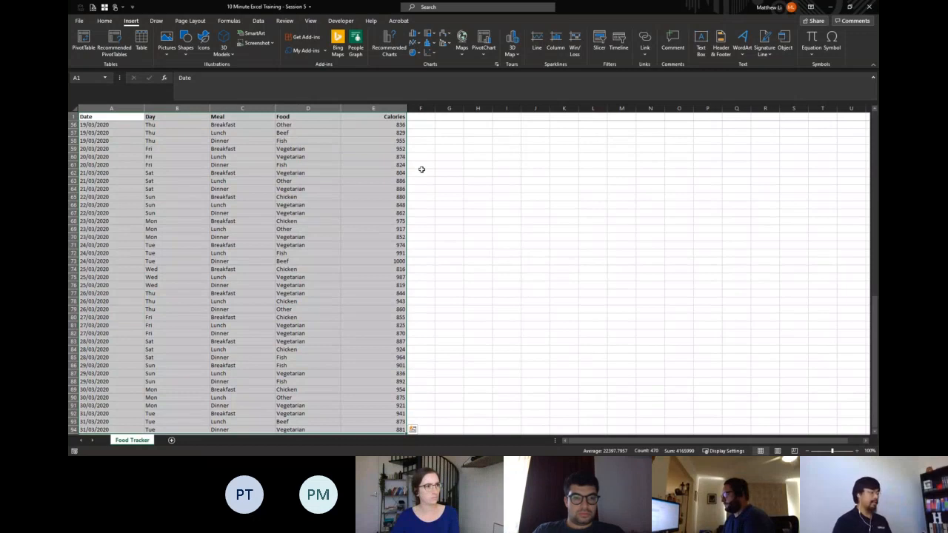
pyautogui.hotkey('alt', 'n')
pyautogui.press('v')
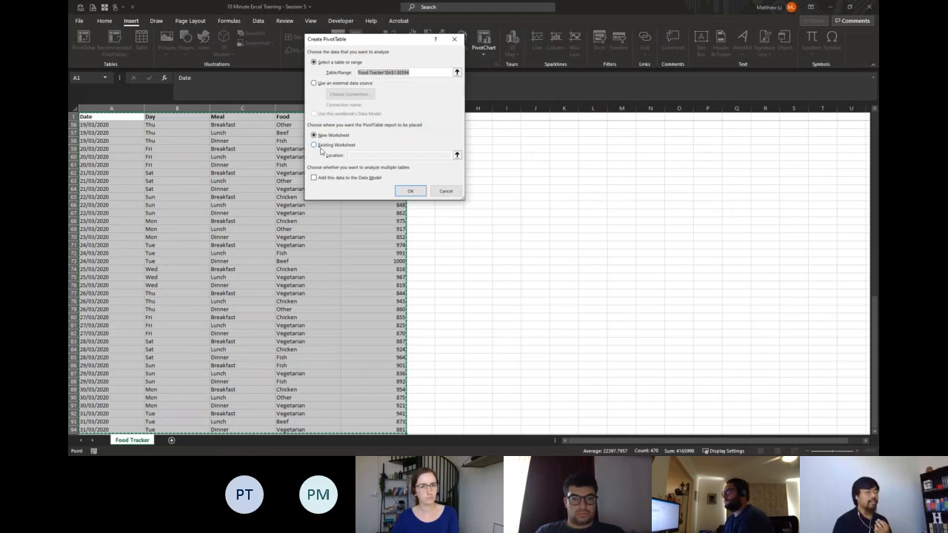
pyautogui.click(410, 192)
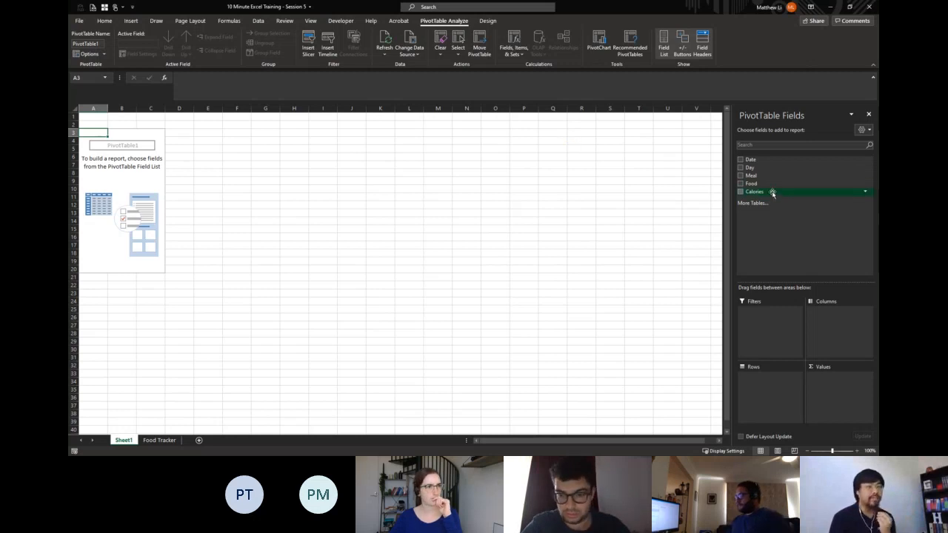
# Lay out the pivot table with Meal as rows, Day as columns and the sum of Calories as values
pyautogui.moveTo(760, 169); pyautogui.dragTo(772, 385)
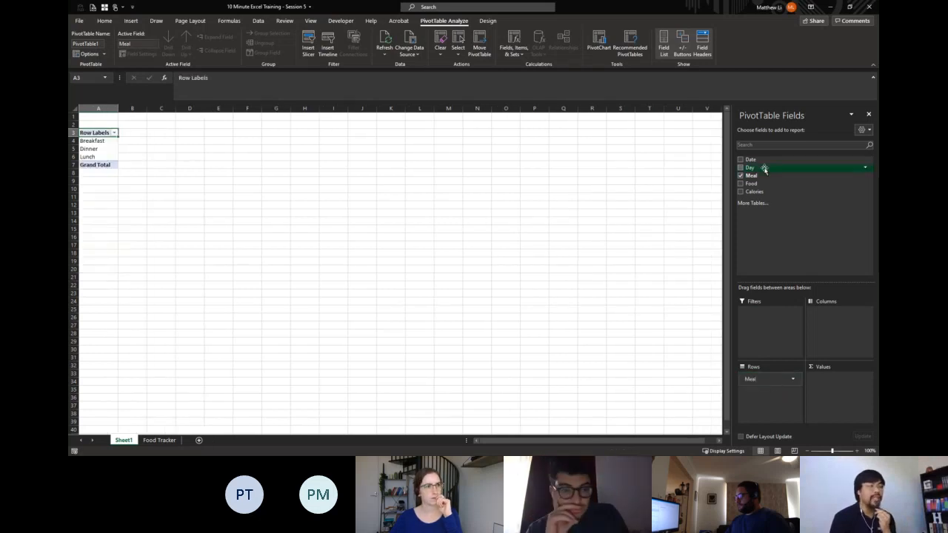
pyautogui.moveTo(763, 169); pyautogui.dragTo(828, 318)
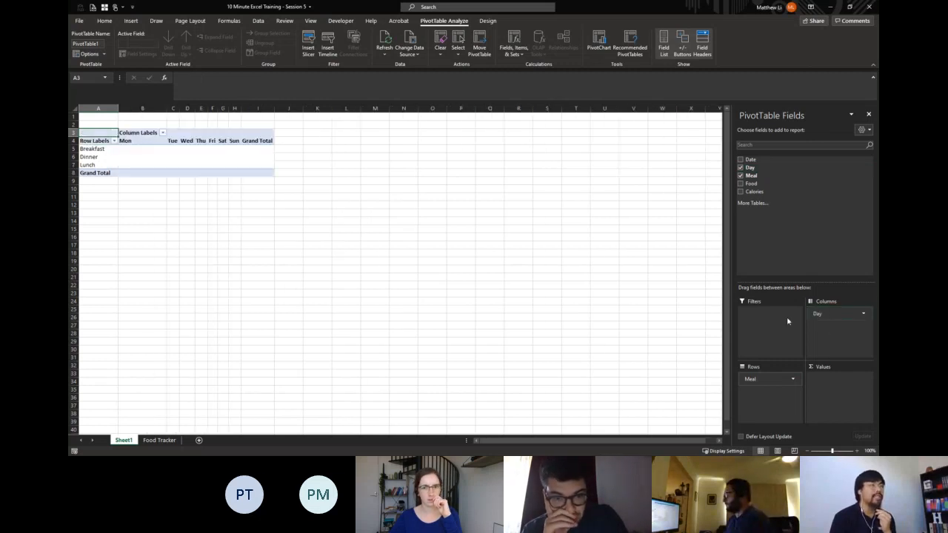
pyautogui.moveTo(771, 192); pyautogui.dragTo(836, 385)
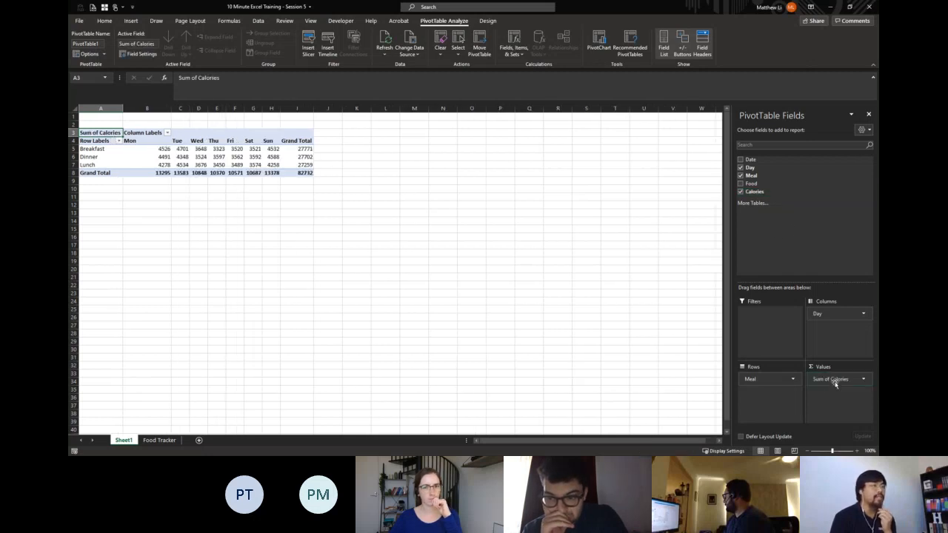
# Format all the pivot table's calorie values and totals in comma style with no decimal places
pyautogui.press('Down')
pyautogui.press('Down')
pyautogui.press('Right')
pyautogui.hotkey('ctrl', 'shift', 'Right')
pyautogui.hotkey('ctrl', 'shift', 'Down')
pyautogui.hotkey('alt', 'h')
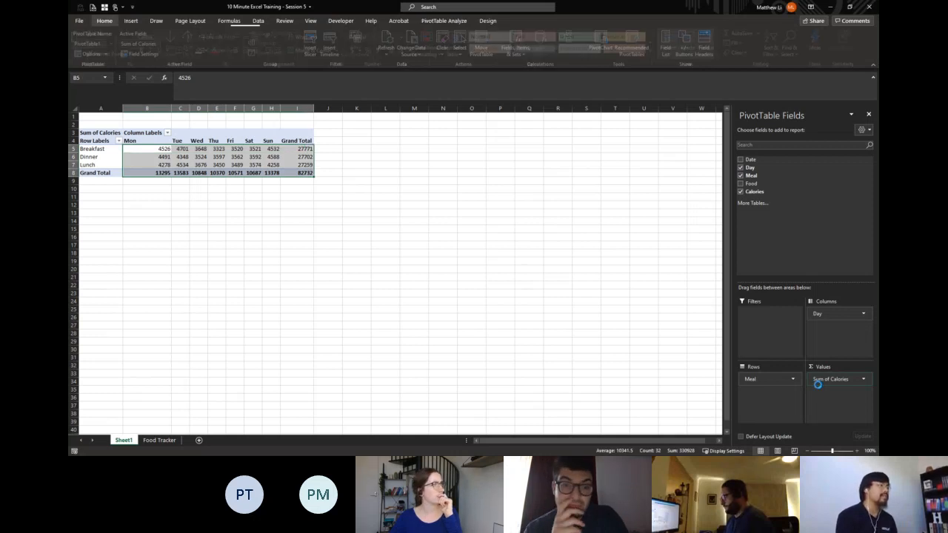
pyautogui.press('k')
pyautogui.hotkey('alt', 'h')
pyautogui.press('9')
pyautogui.hotkey('alt', 'h')
pyautogui.press('9')
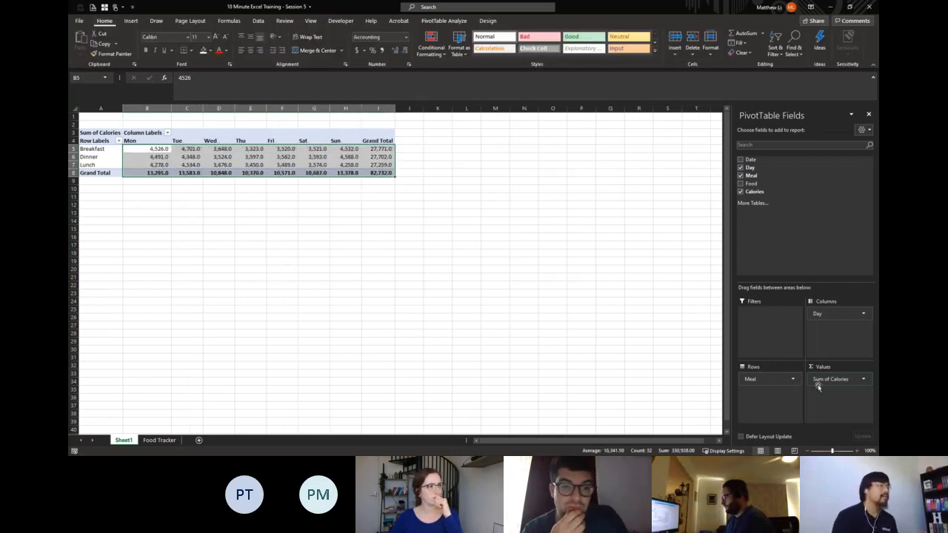
# Right-align the pivot table's column headings from Mon to Grand Total
pyautogui.press('Up')
pyautogui.hotkey('ctrl', 'shift', 'Right')
pyautogui.hotkey('shift', 'Left')
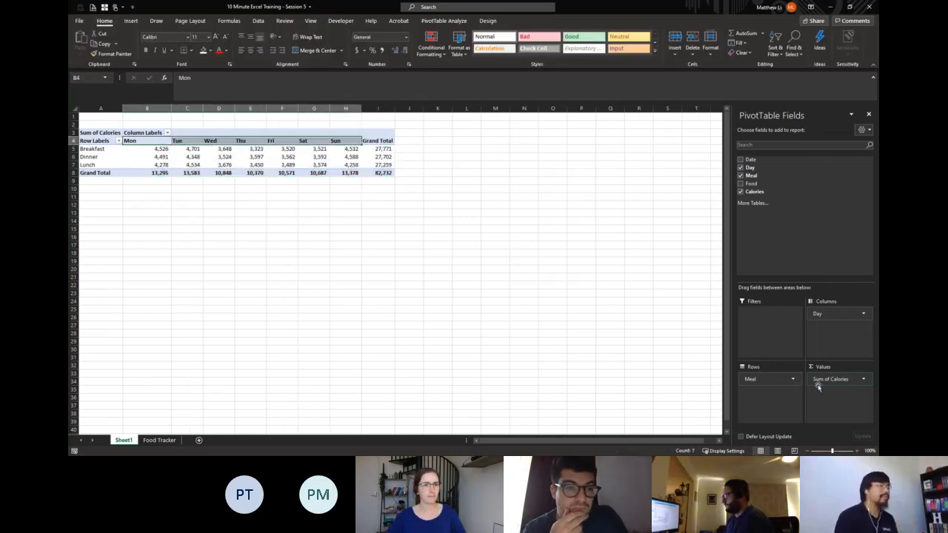
pyautogui.hotkey('shift', 'Right')
pyautogui.hotkey('alt', 'h')
pyautogui.press('a')
pyautogui.press('r')
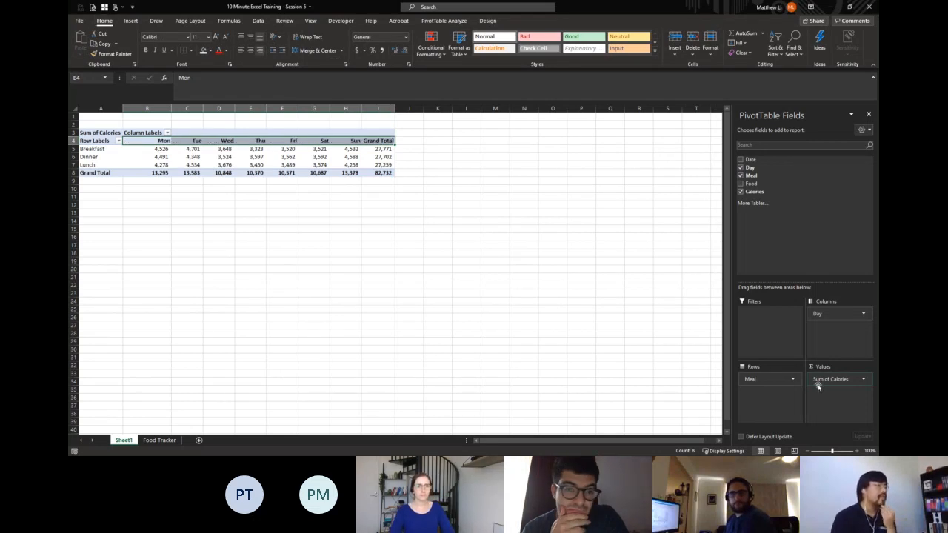
pyautogui.press('Right')
pyautogui.press('Right')
pyautogui.press('Right')
pyautogui.press('Right')
pyautogui.press('Right')
pyautogui.press('Right')
pyautogui.press('Right')
pyautogui.press('Right')
pyautogui.press('Right')
pyautogui.press('Down')
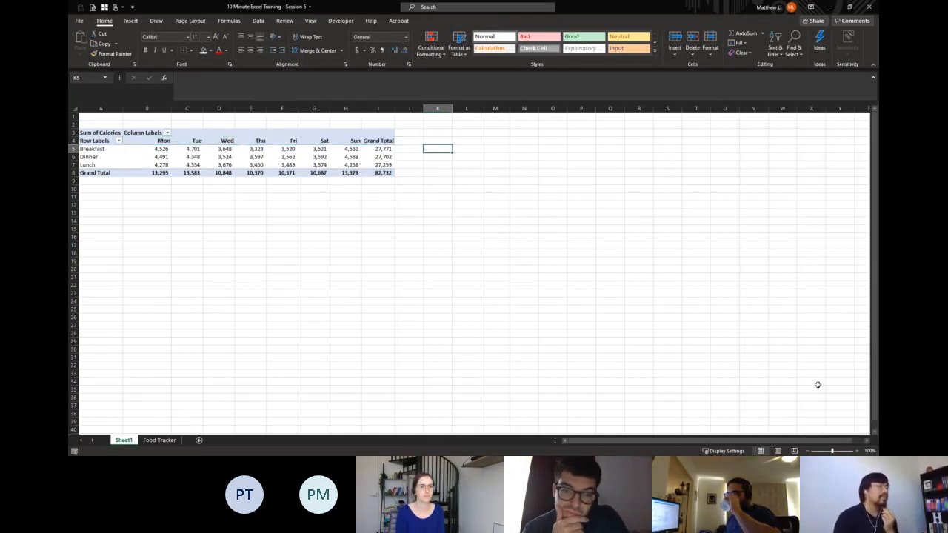
# Add the Food field to the pivot table as a report filter and view its available items
pyautogui.click(381, 157)
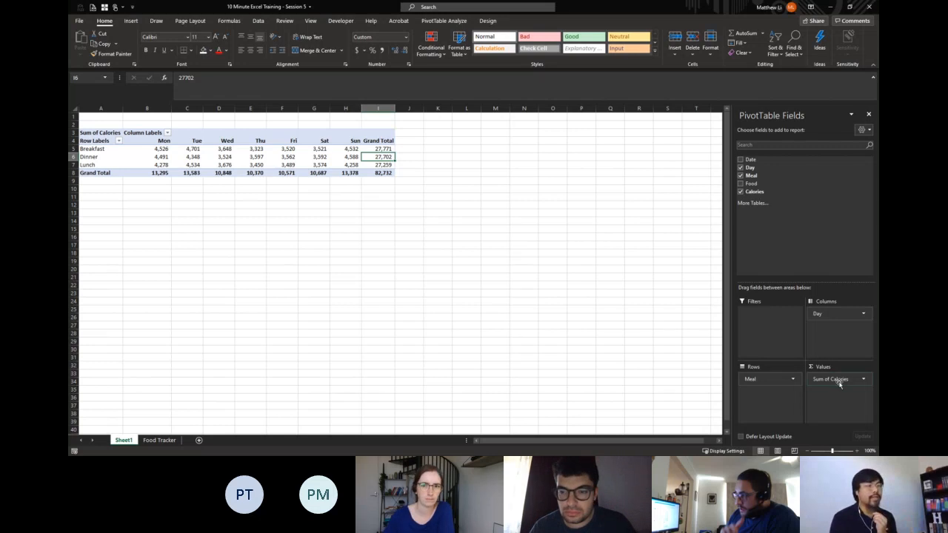
pyautogui.moveTo(757, 185); pyautogui.dragTo(766, 389)
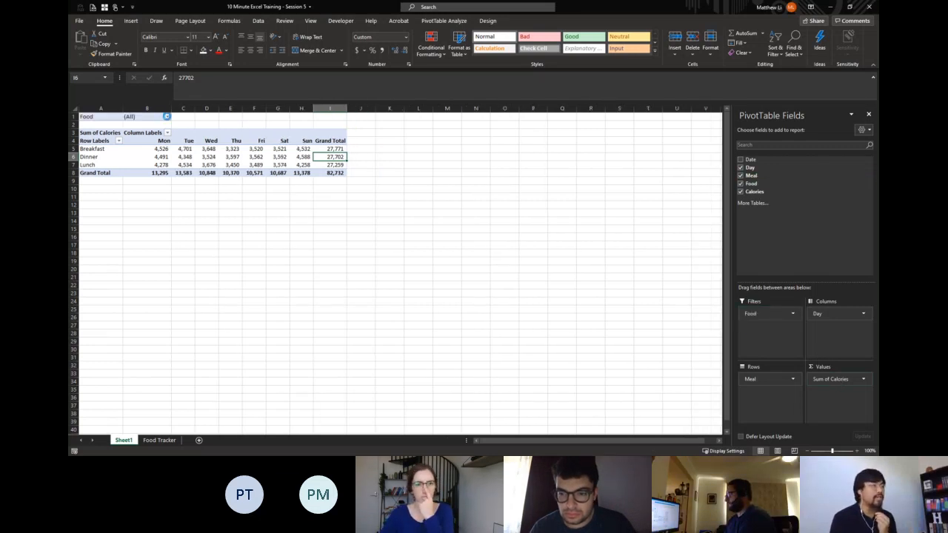
pyautogui.click(166, 117)
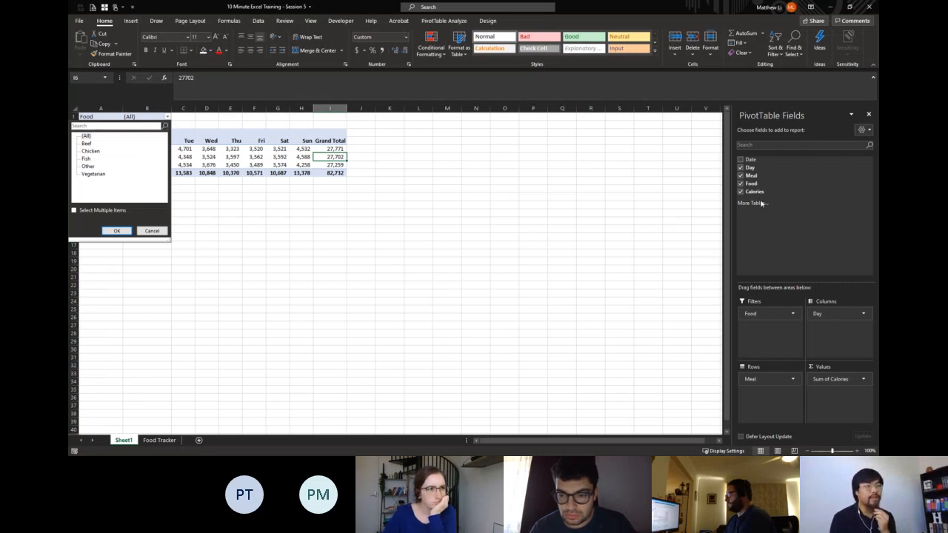
pyautogui.click(776, 232)
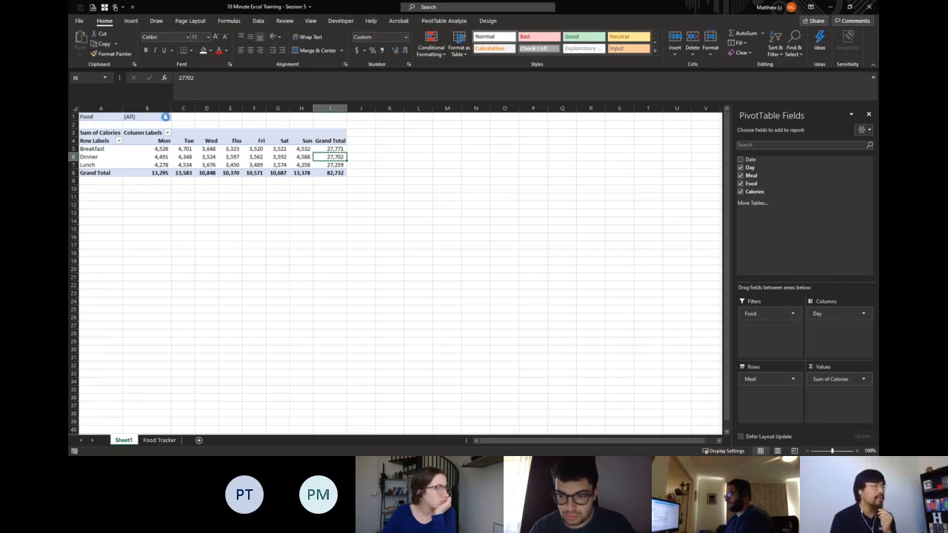
# Allow multiple items in the Food report filter and limit the pivot table to Vegetarian only
pyautogui.click(168, 119)
pyautogui.click(93, 210)
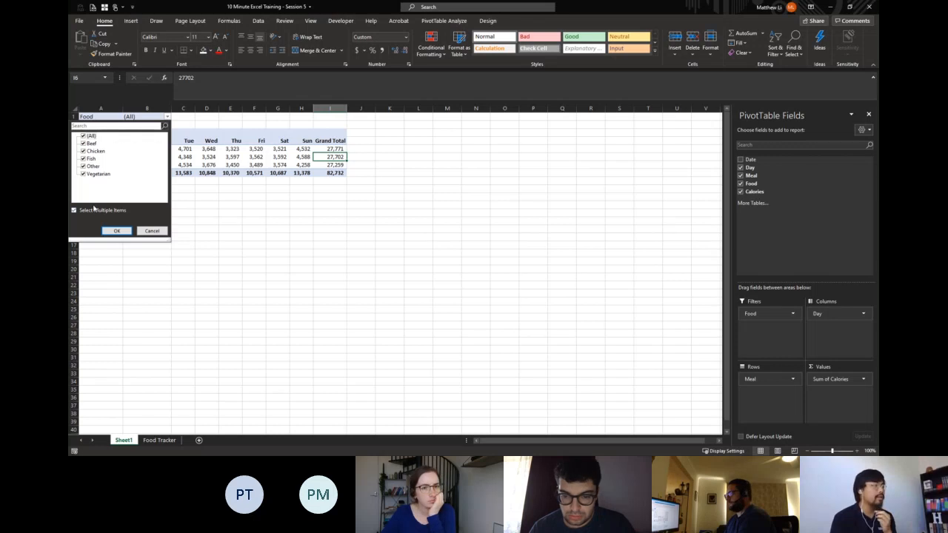
pyautogui.click(83, 136)
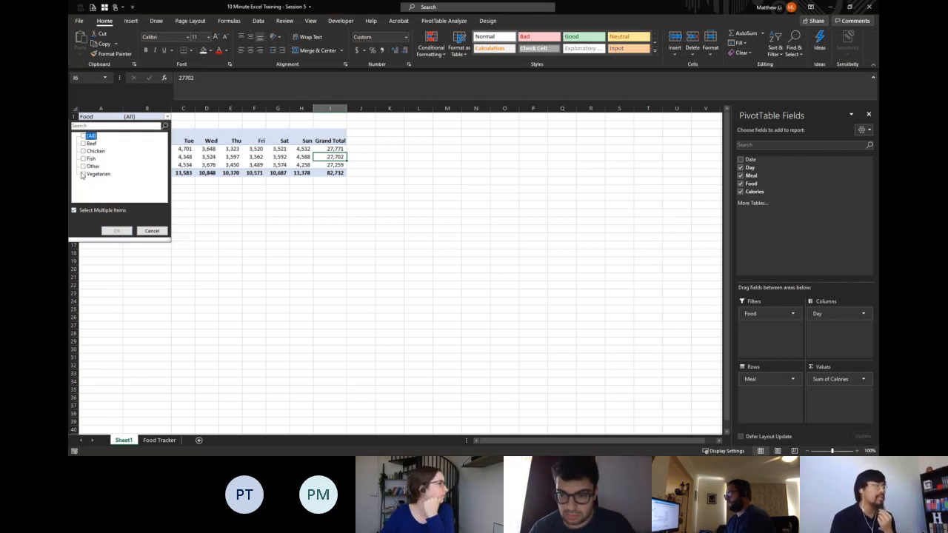
pyautogui.click(82, 174)
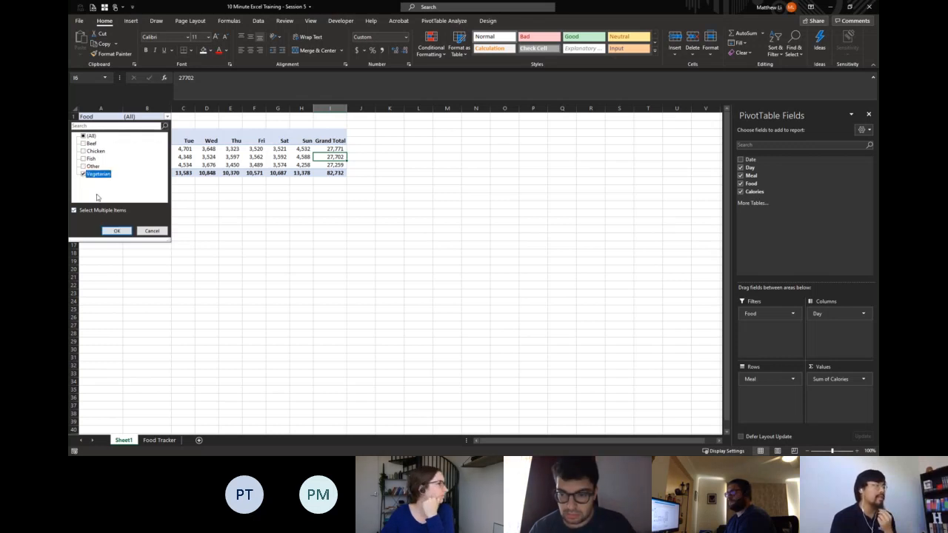
pyautogui.click(117, 231)
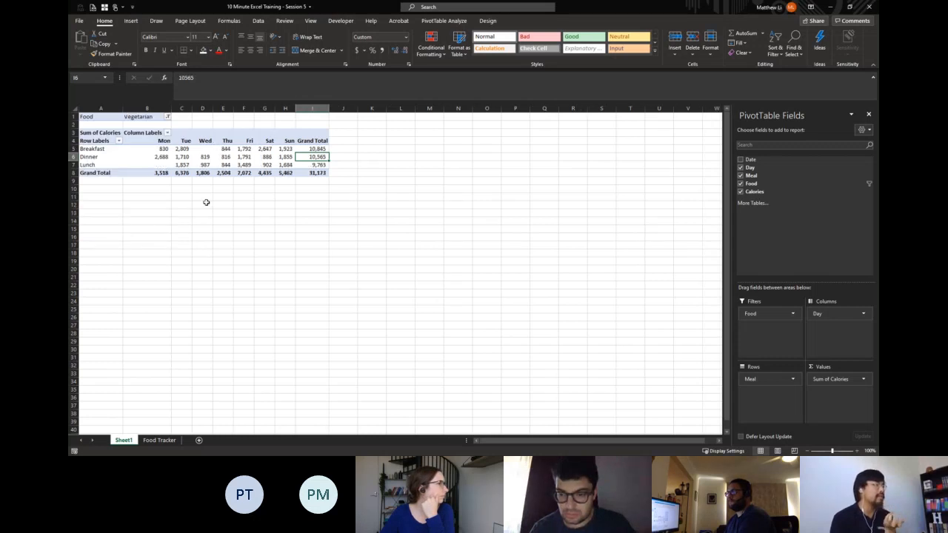
pyautogui.click(157, 149)
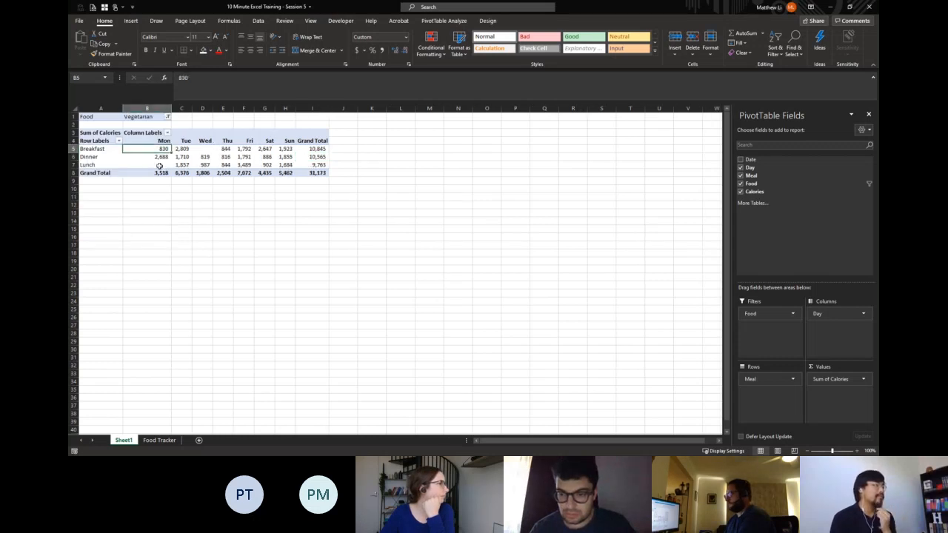
pyautogui.click(241, 165)
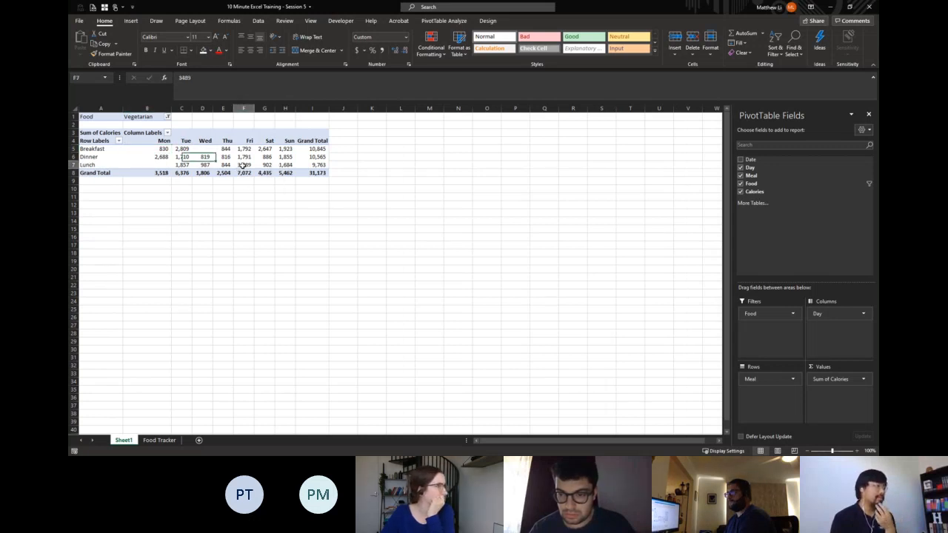
pyautogui.click(203, 149)
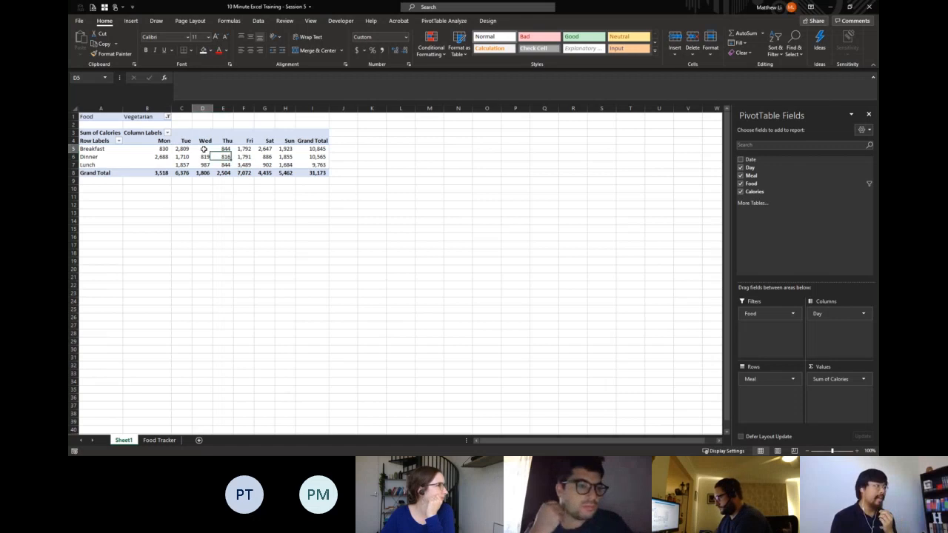
pyautogui.click(160, 166)
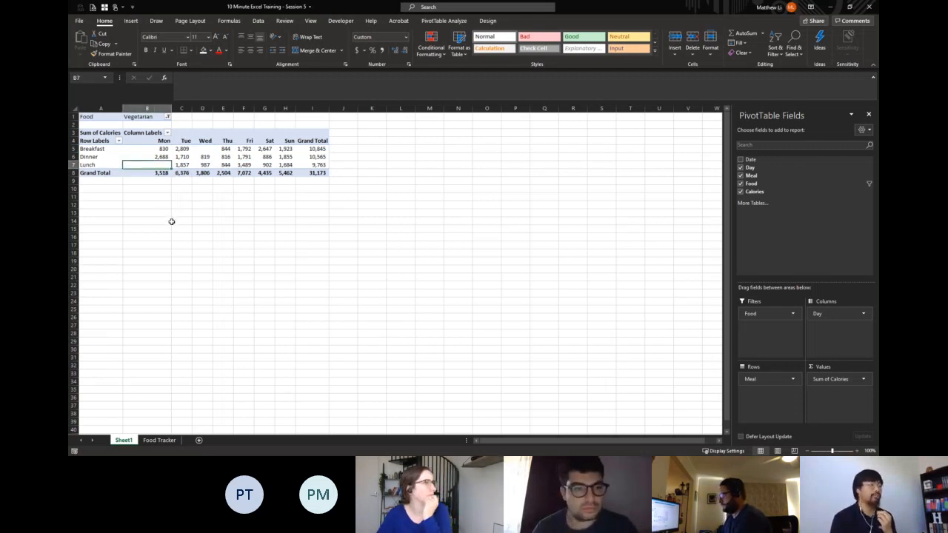
pyautogui.click(100, 157)
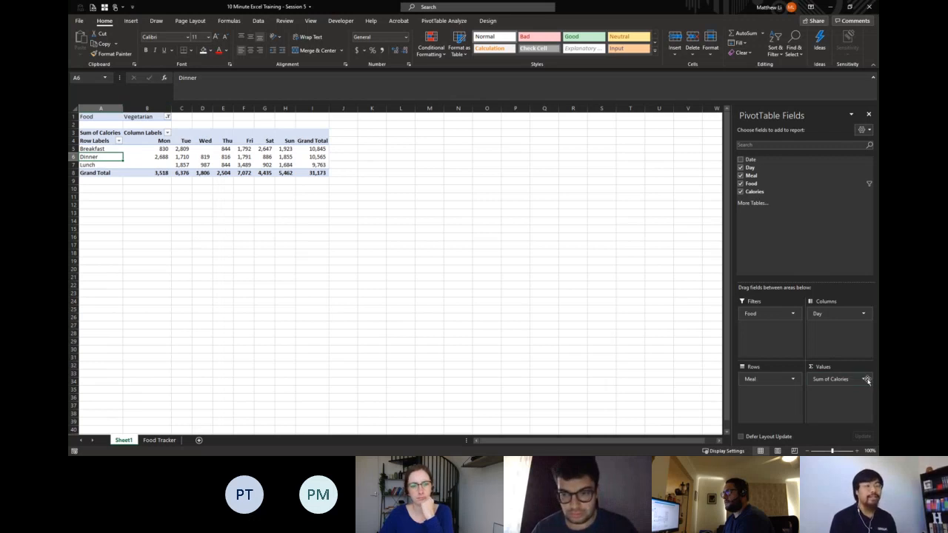
# Change the pivot table's Calories value field to summarise by Average
pyautogui.click(155, 149)
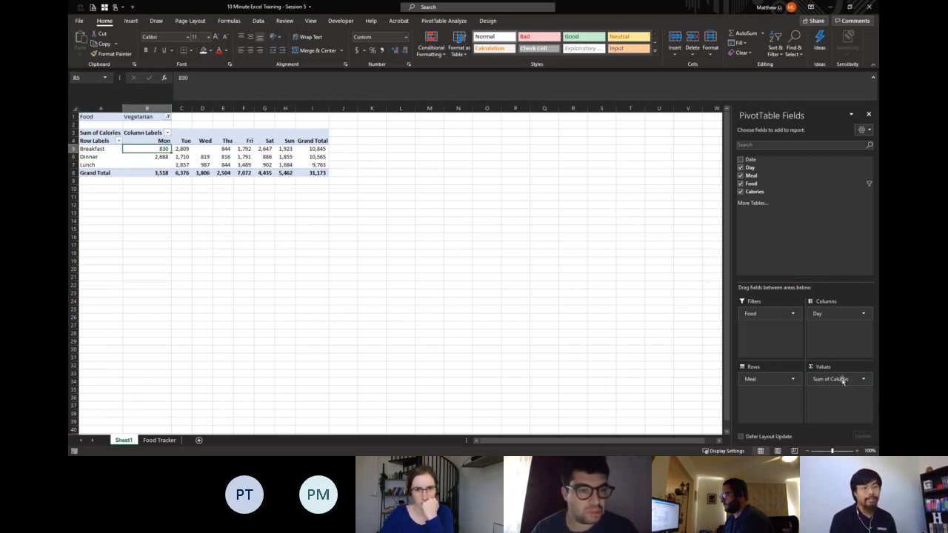
pyautogui.click(864, 380)
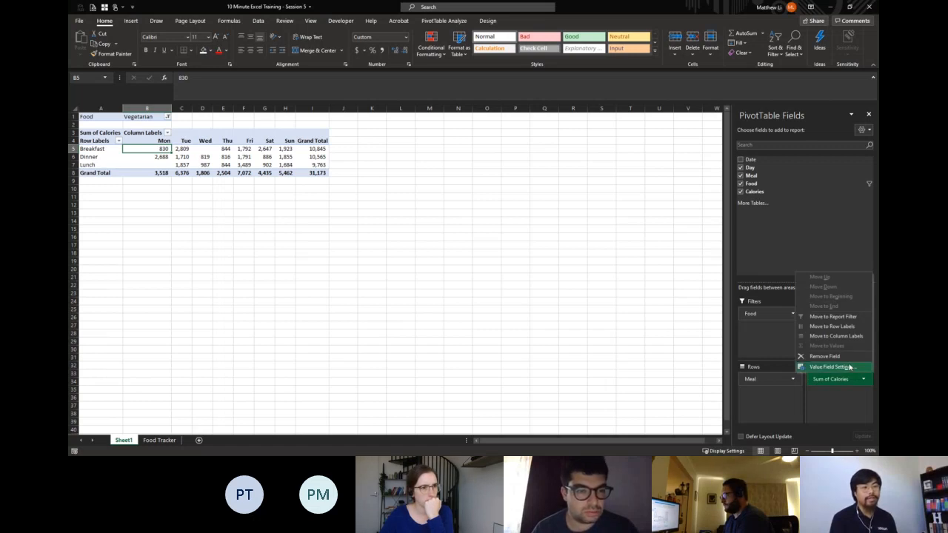
pyautogui.click(850, 367)
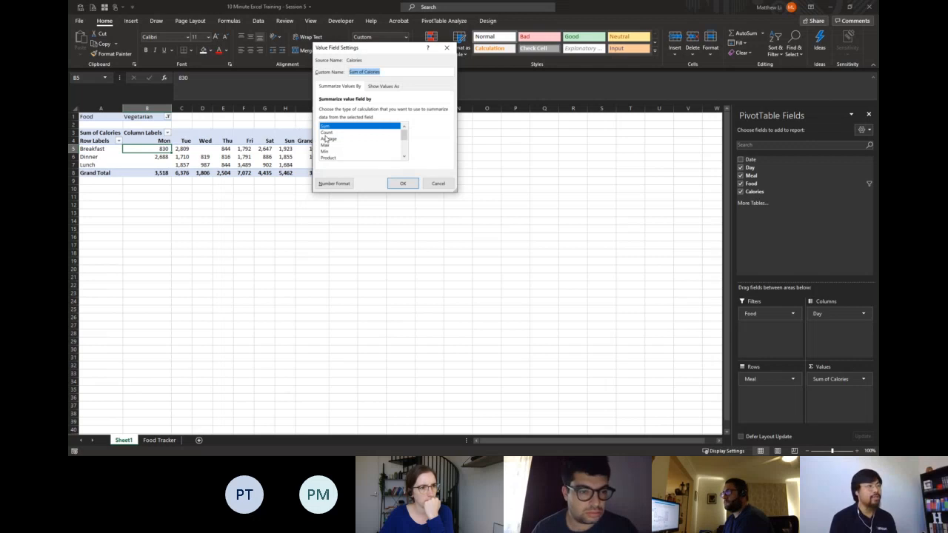
pyautogui.click(328, 139)
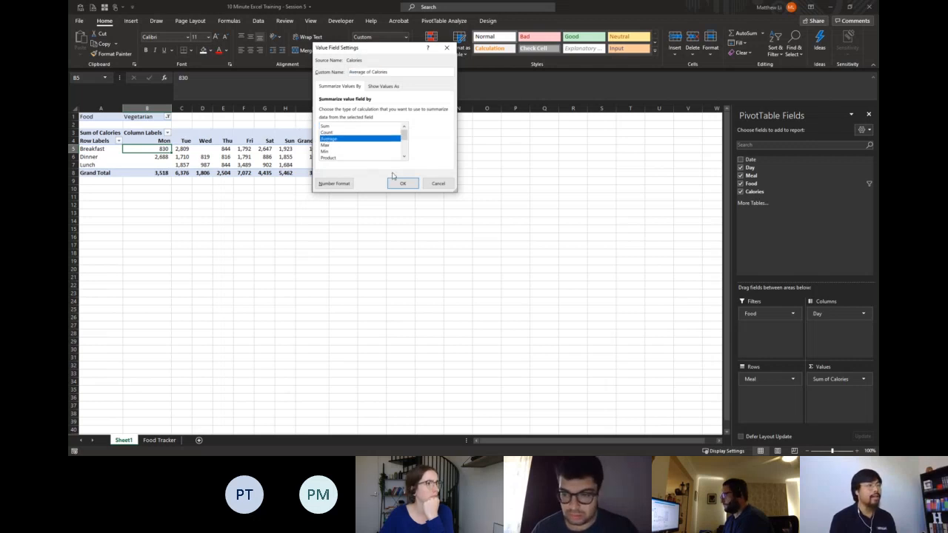
pyautogui.click(403, 184)
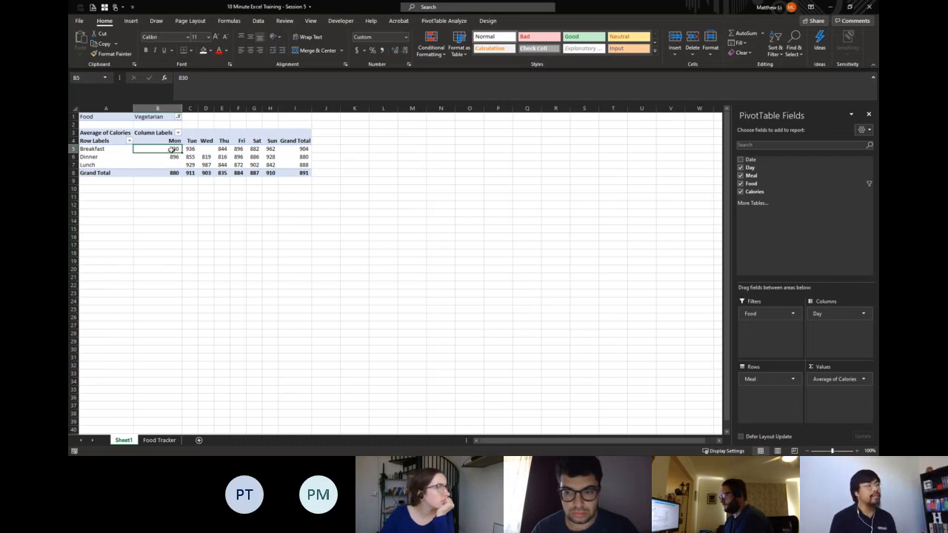
# Change the Calories value field's summary calculation from an average to Max
pyautogui.click(858, 381)
pyautogui.click(831, 366)
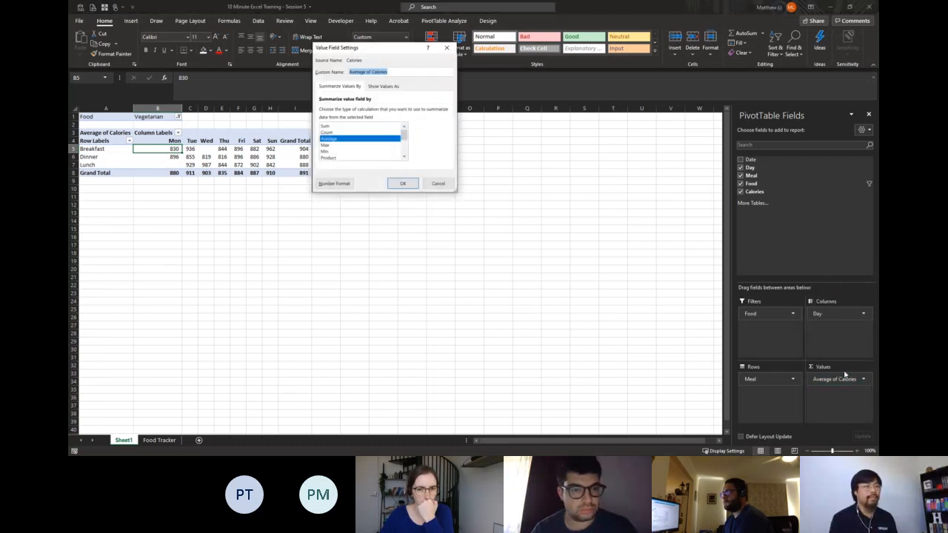
pyautogui.click(326, 147)
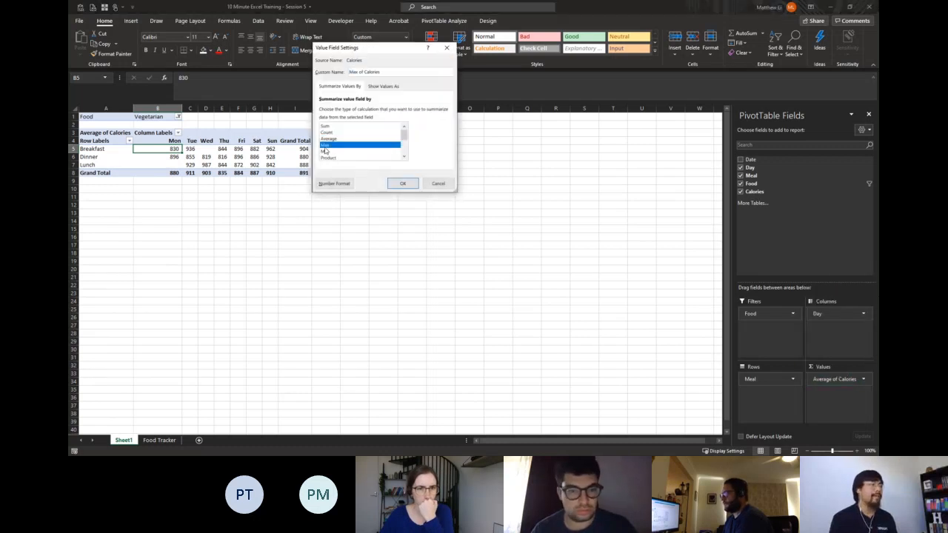
pyautogui.click(401, 185)
pyautogui.click(402, 185)
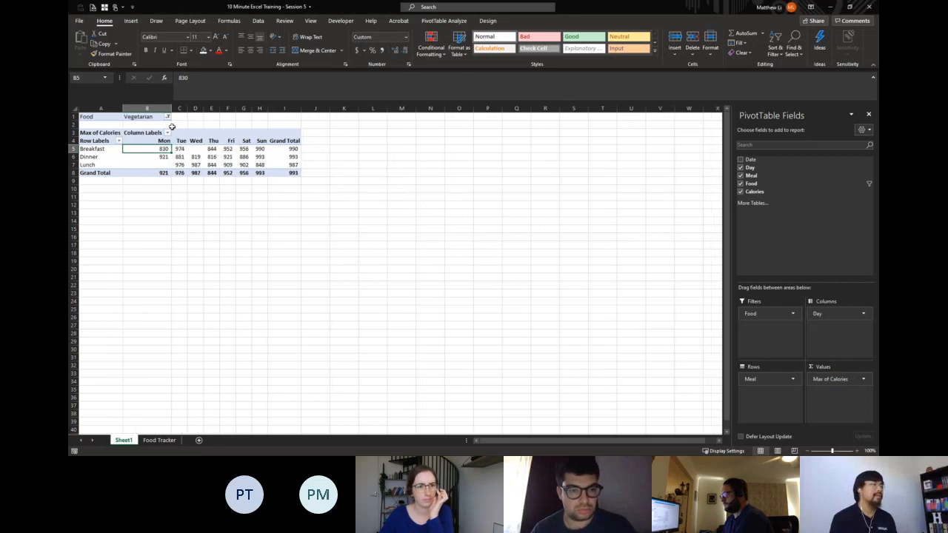
# Reset the Food report filter so the pivot table includes all food types
pyautogui.click(169, 118)
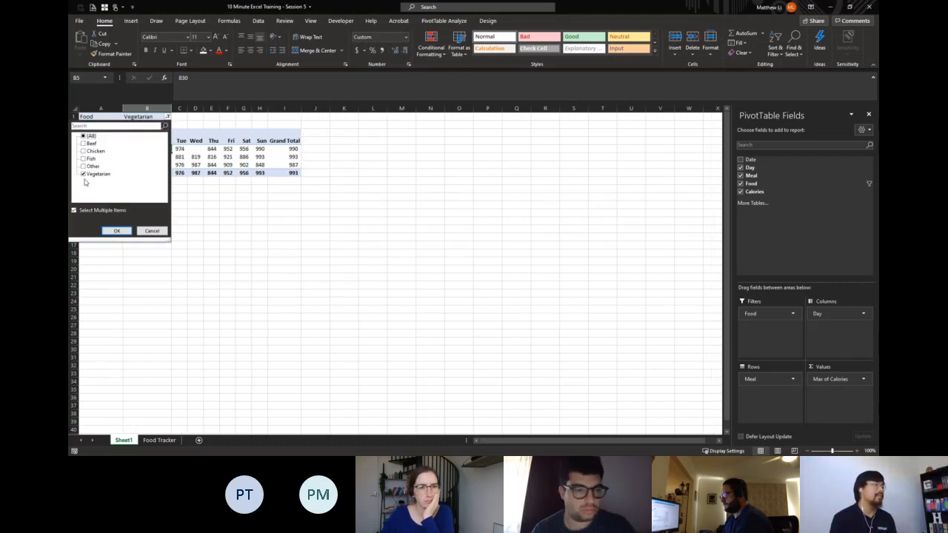
pyautogui.click(84, 137)
pyautogui.click(118, 230)
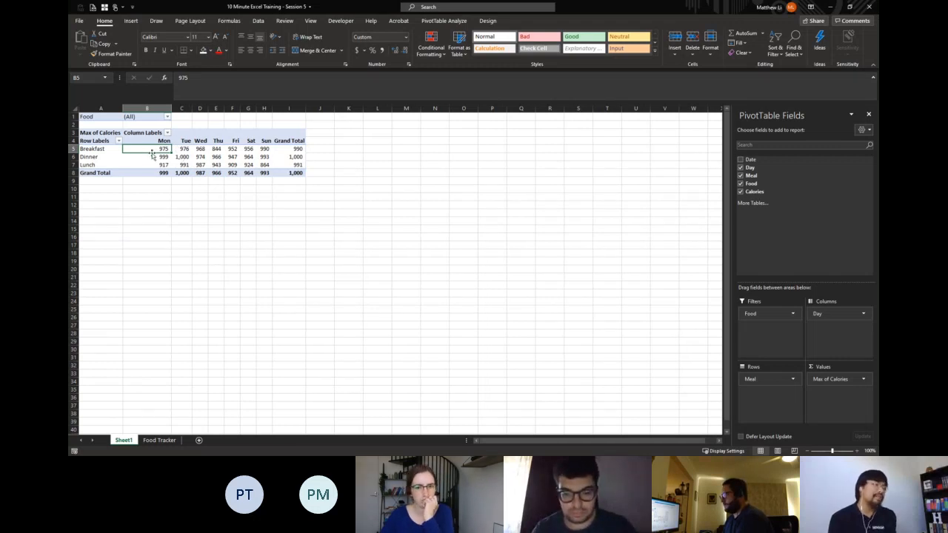
# Summarise the pivot table's Calories values by Count
pyautogui.click(863, 379)
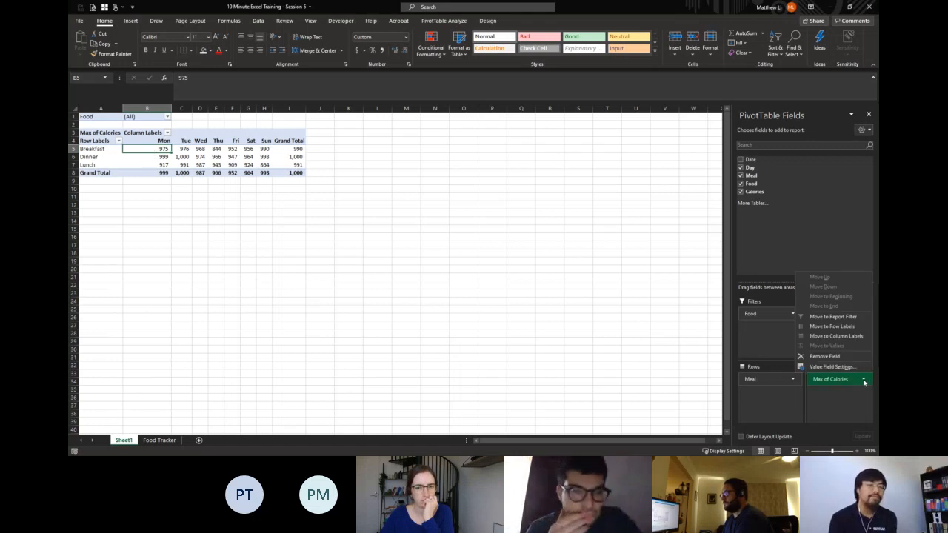
pyautogui.click(825, 366)
pyautogui.click(331, 138)
pyautogui.click(327, 132)
pyautogui.click(402, 183)
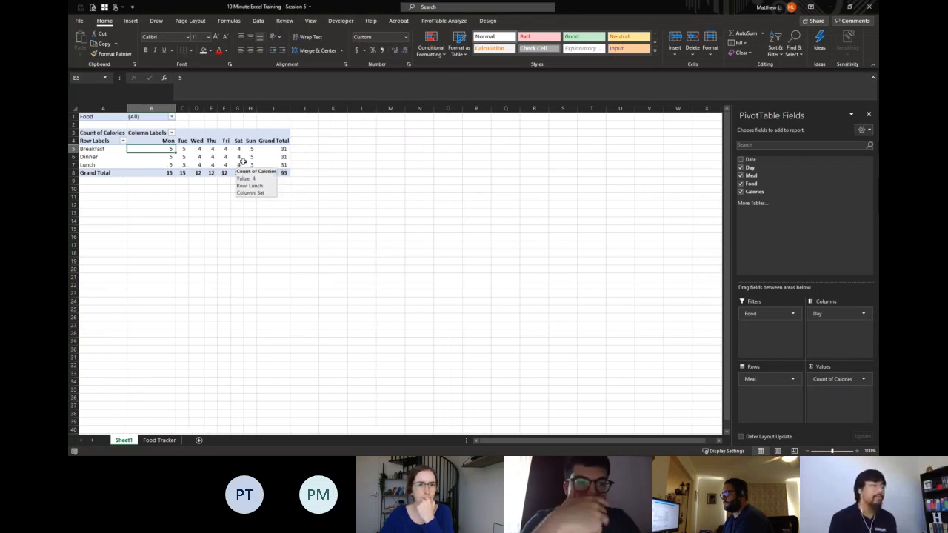
# Review the available summary calculations in the Calories value field settings without changing the calculation
pyautogui.click(863, 379)
pyautogui.click(837, 365)
pyautogui.scroll(-1, 350, 147)
pyautogui.scroll(-1, 351, 147)
pyautogui.scroll(2, 351, 148)
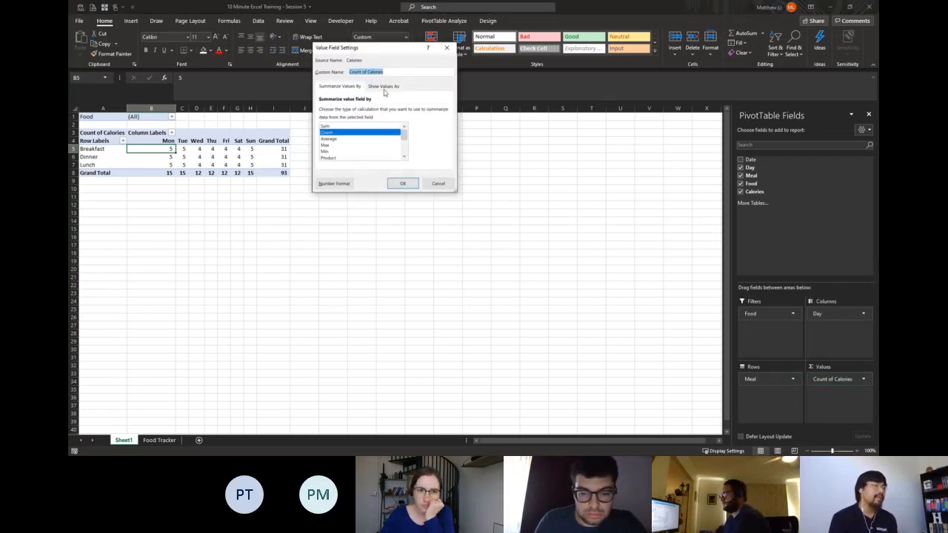
pyautogui.click(439, 183)
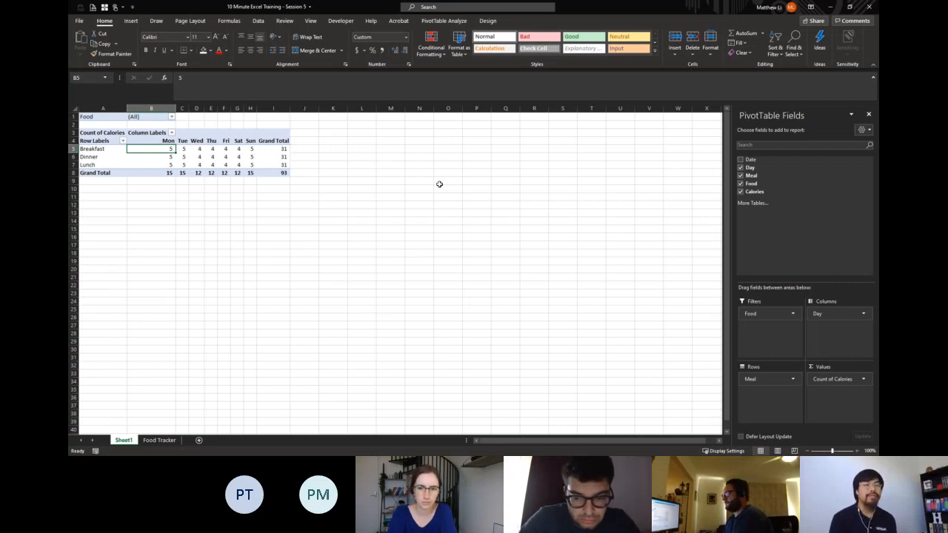
# Check the source records on the Food Tracker sheet and return to the pivot table on Sheet1
pyautogui.click(198, 149)
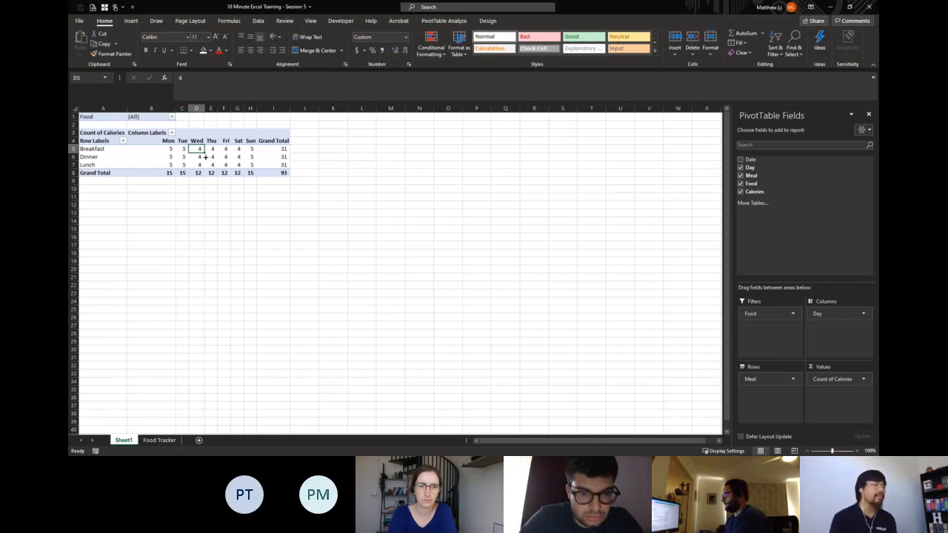
pyautogui.click(159, 441)
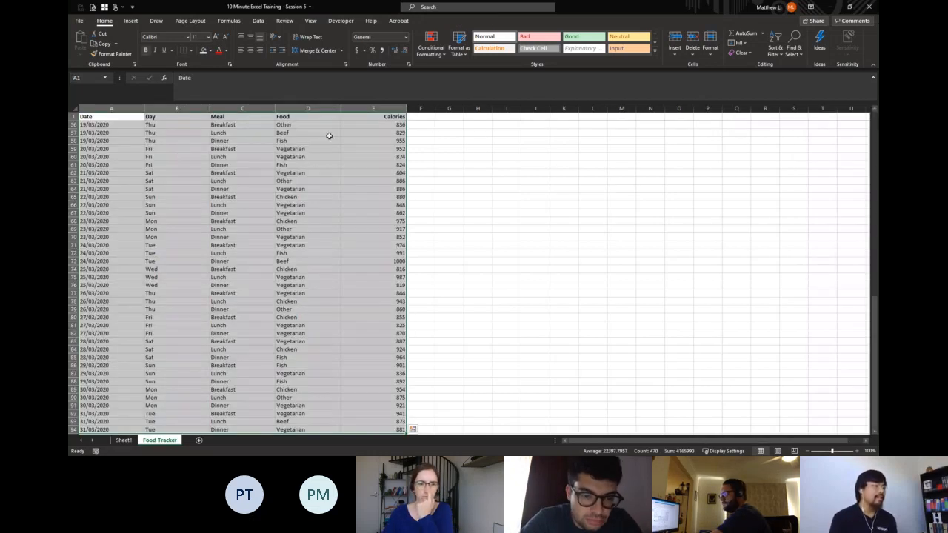
pyautogui.click(124, 440)
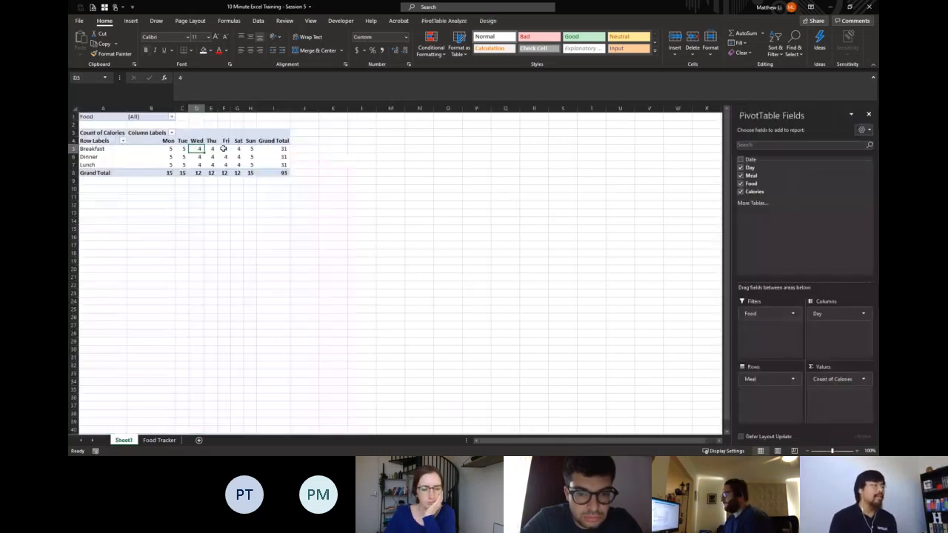
# Refresh the pivot table from its source data and check its grand total
pyautogui.click(442, 22)
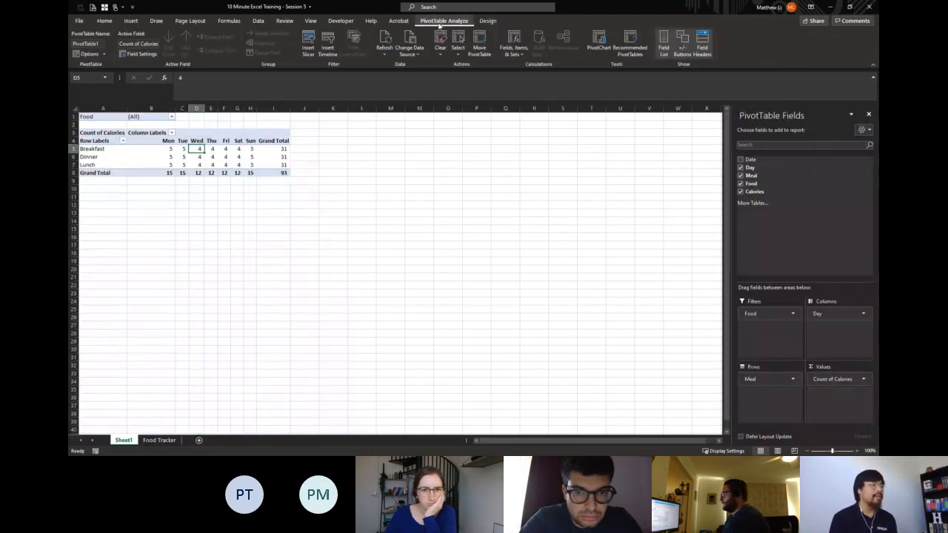
pyautogui.click(387, 39)
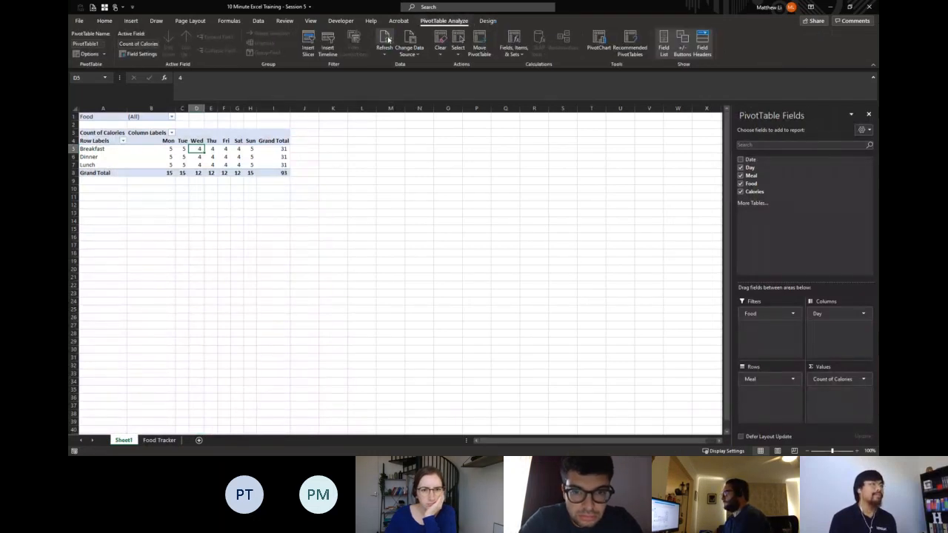
pyautogui.click(388, 40)
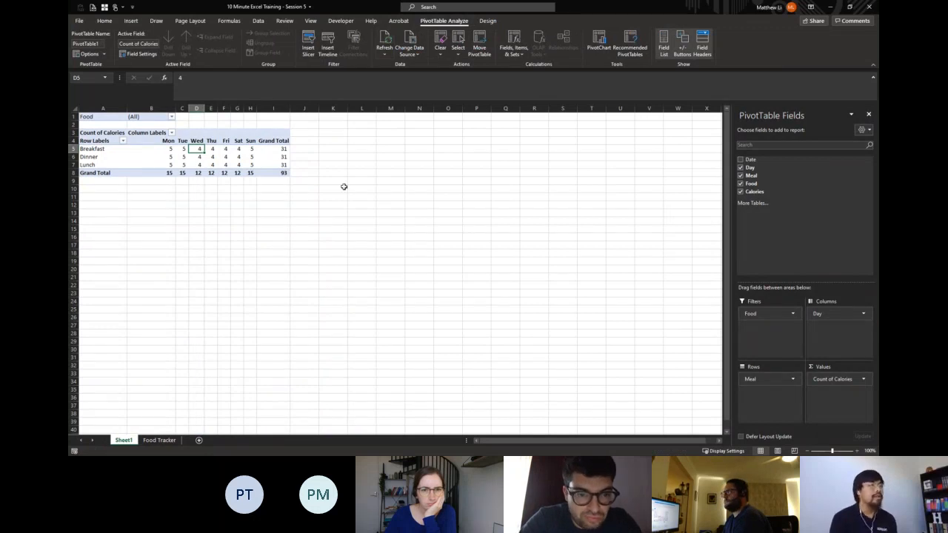
pyautogui.moveTo(276, 173)
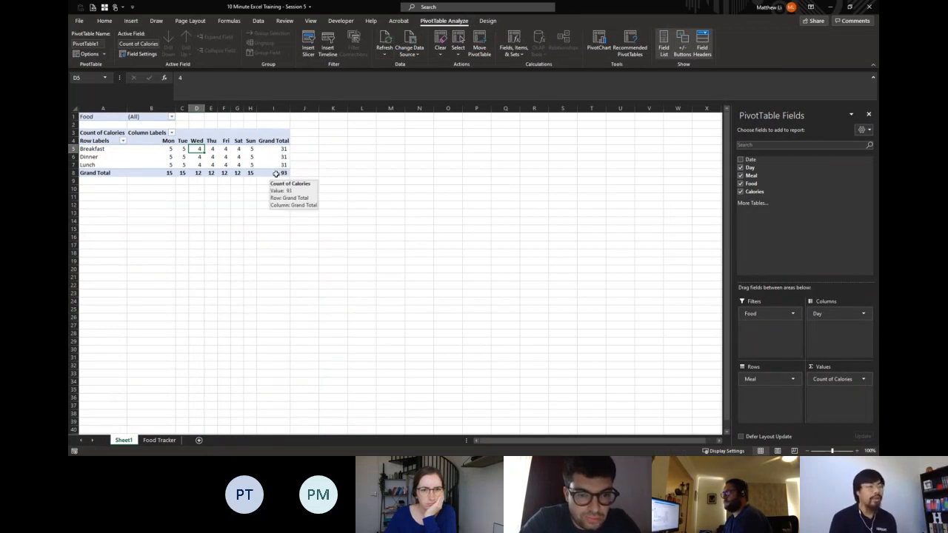
pyautogui.click(297, 180)
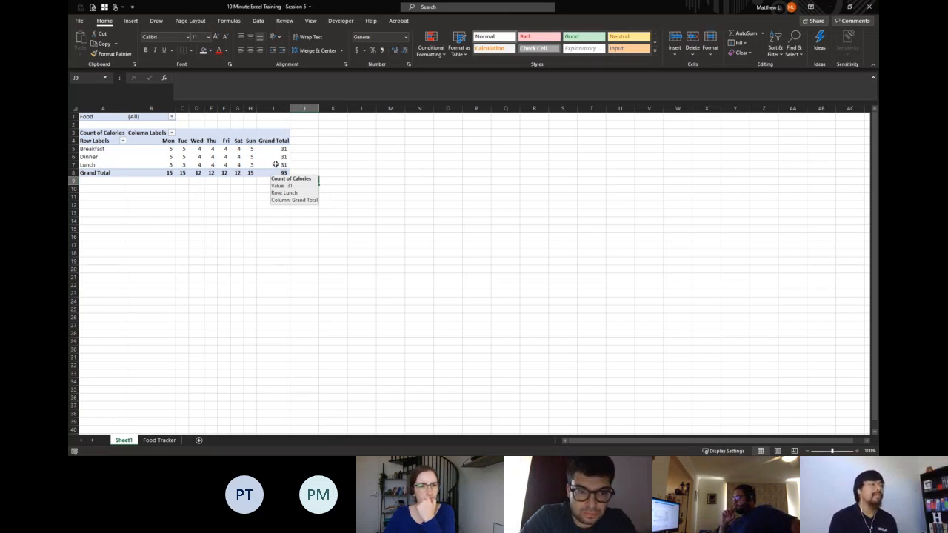
# Set the Calories value field to calculate the Average for each meal and day
pyautogui.click(224, 157)
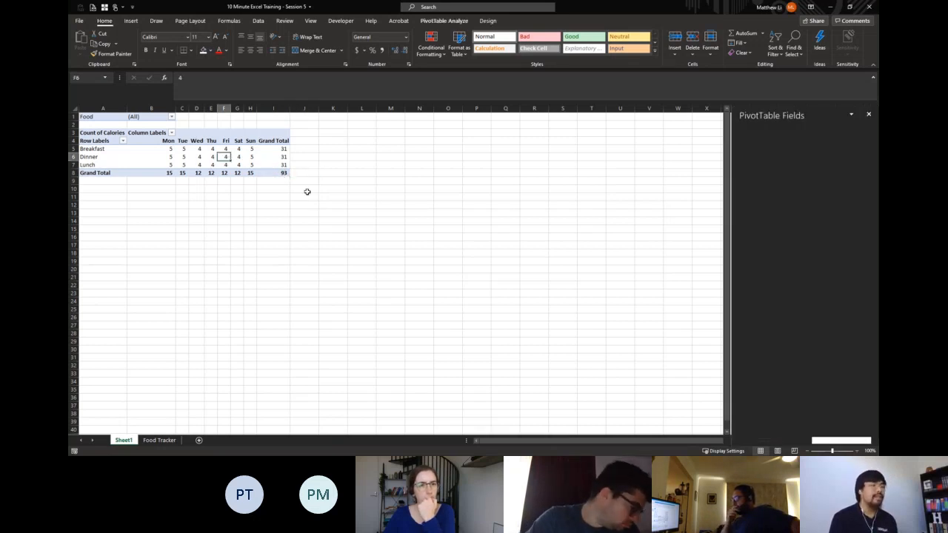
pyautogui.click(859, 378)
pyautogui.click(837, 364)
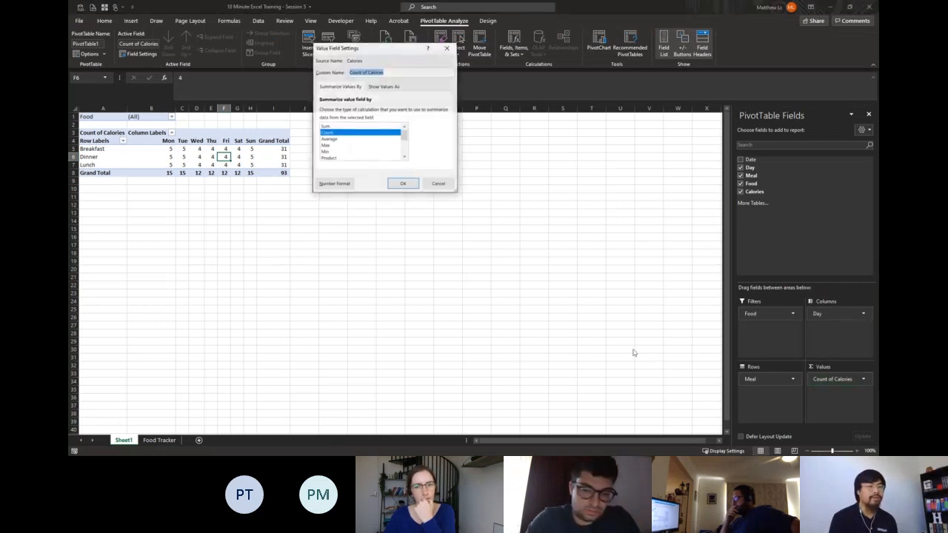
pyautogui.click(332, 139)
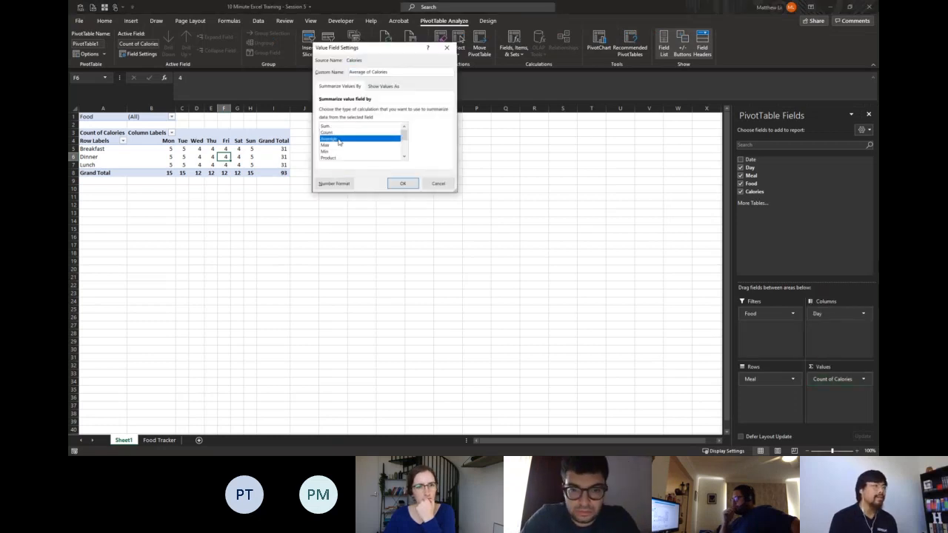
pyautogui.click(403, 182)
# Drill down into the Monday Breakfast average to list its underlying records on a new sheet
pyautogui.click(158, 157)
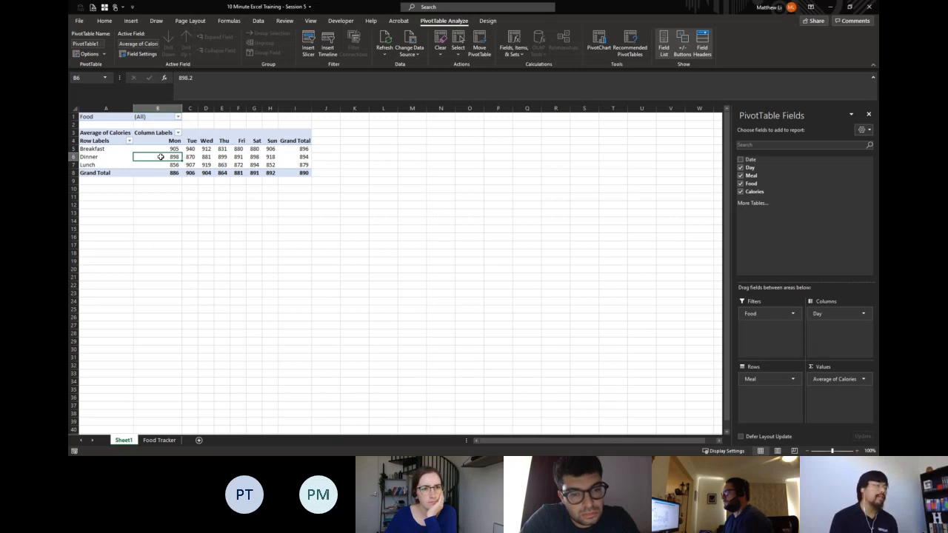
pyautogui.moveTo(160, 157)
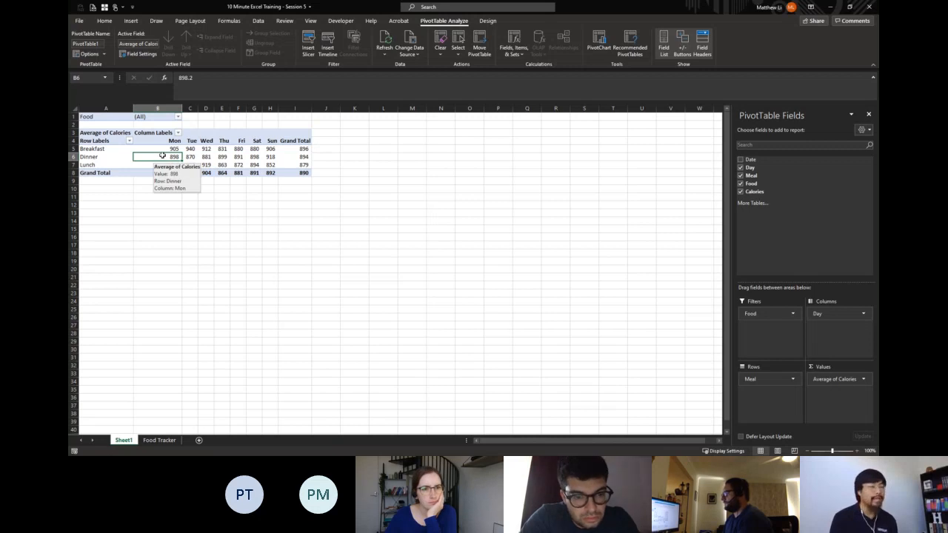
pyautogui.click(163, 149)
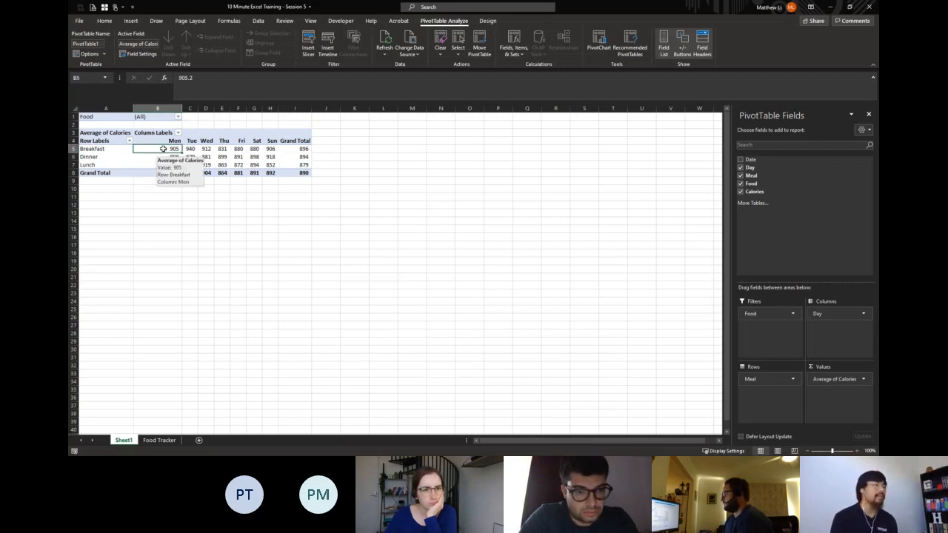
pyautogui.doubleClick(163, 149)
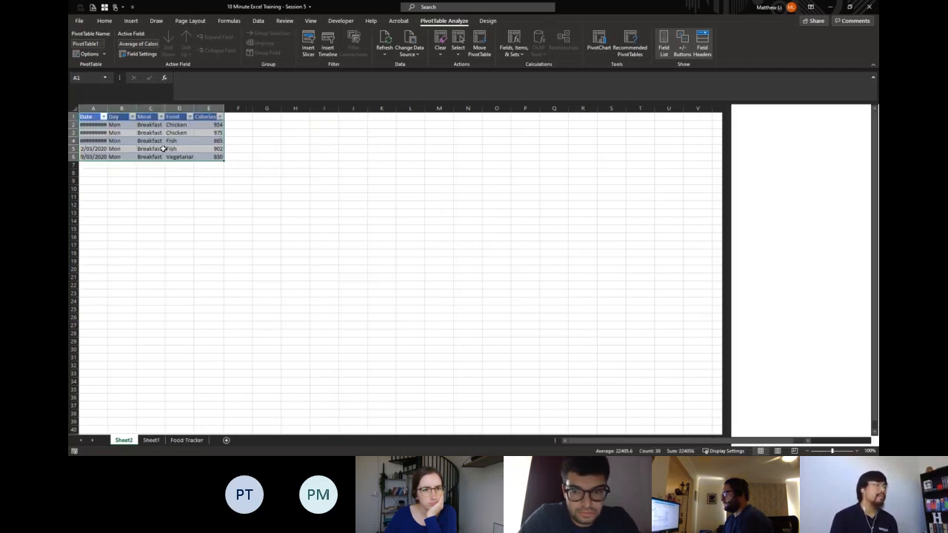
# AutoFit the width of the Date column in the Monday Breakfast detail table on Sheet2
pyautogui.click(129, 175)
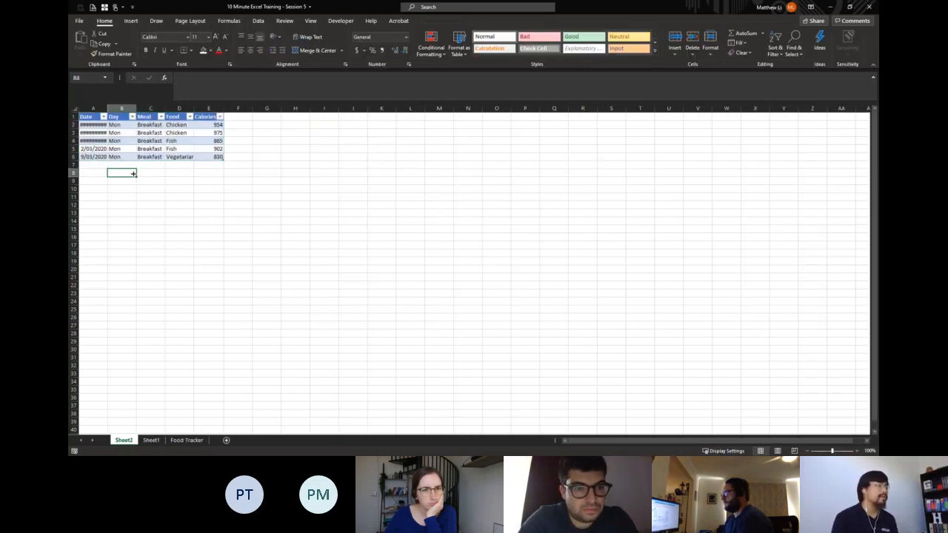
pyautogui.press('Left')
pyautogui.hotkey('ctrl', 'Up')
pyautogui.hotkey('ctrl', 'shift', 'Up')
pyautogui.hotkey('alt', 'h')
pyautogui.press('o')
pyautogui.press('i')
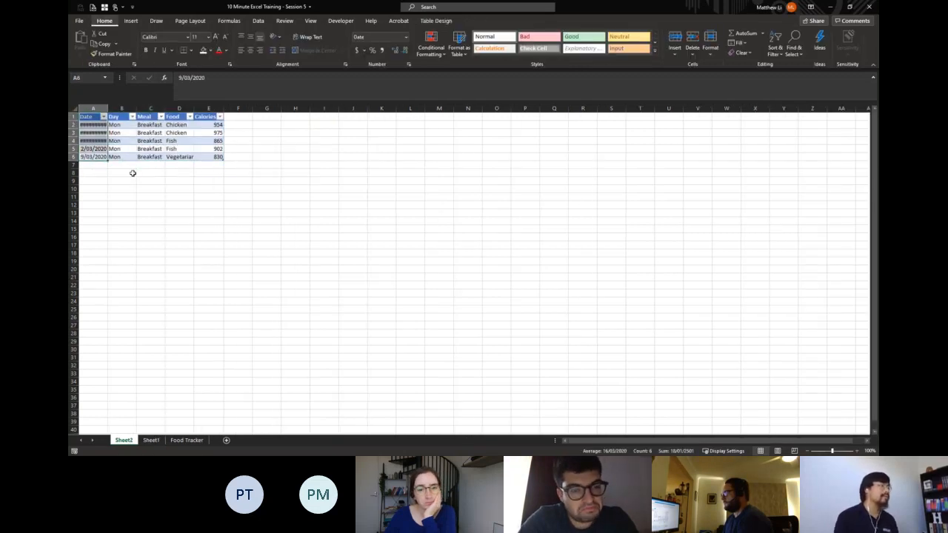
# Return to the pivot table on Sheet1 and drill down into the Breakfast row's Grand Total average to list its underlying records
pyautogui.press('Right')
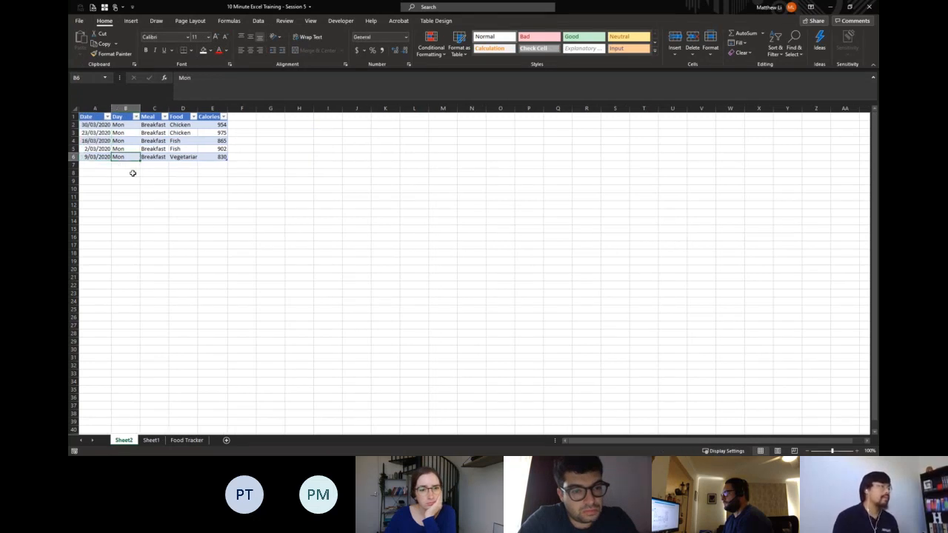
pyautogui.click(151, 441)
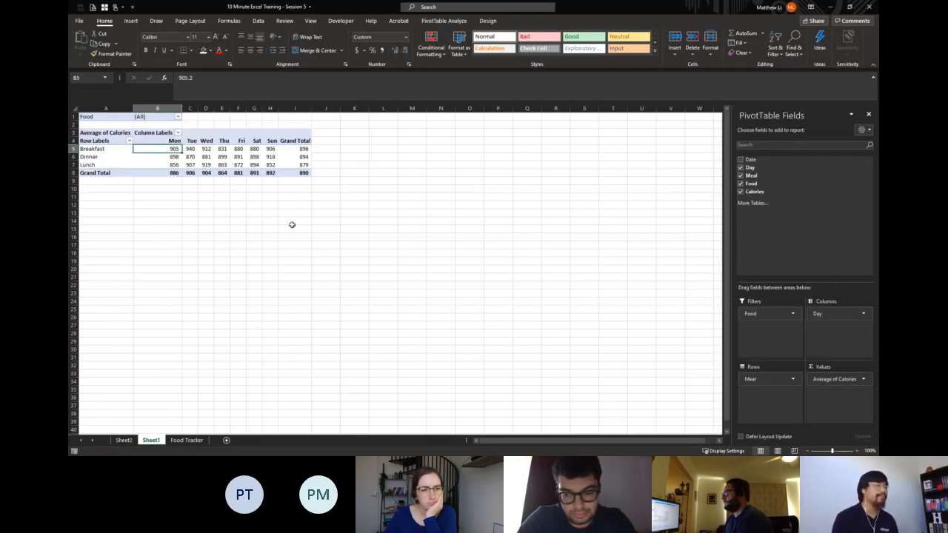
pyautogui.click(296, 149)
pyautogui.doubleClick(295, 149)
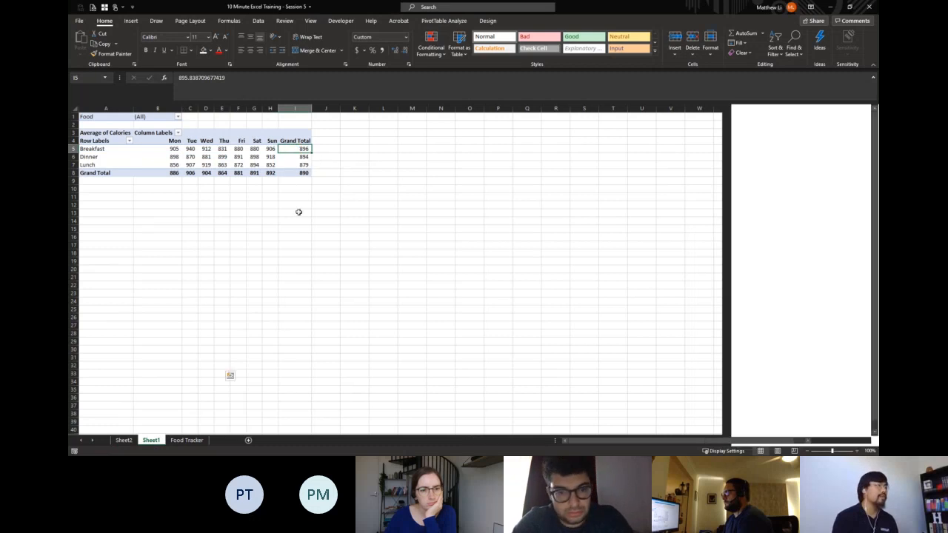
# AutoFit the width of the Date column in the all-days Breakfast detail table on Sheet3
pyautogui.click(97, 183)
pyautogui.hotkey('ctrl', 'space')
pyautogui.hotkey('alt', 'h')
pyautogui.press('o')
pyautogui.press('i')
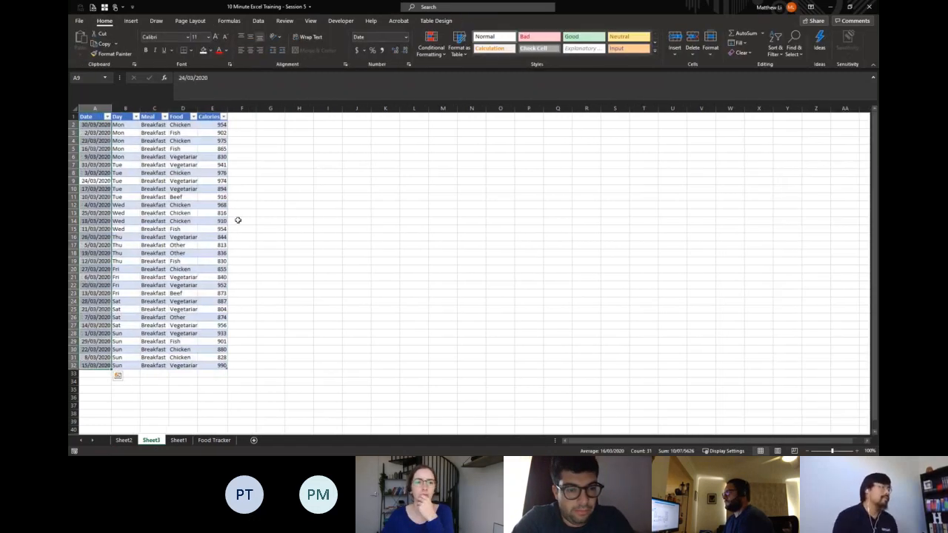
pyautogui.click(277, 205)
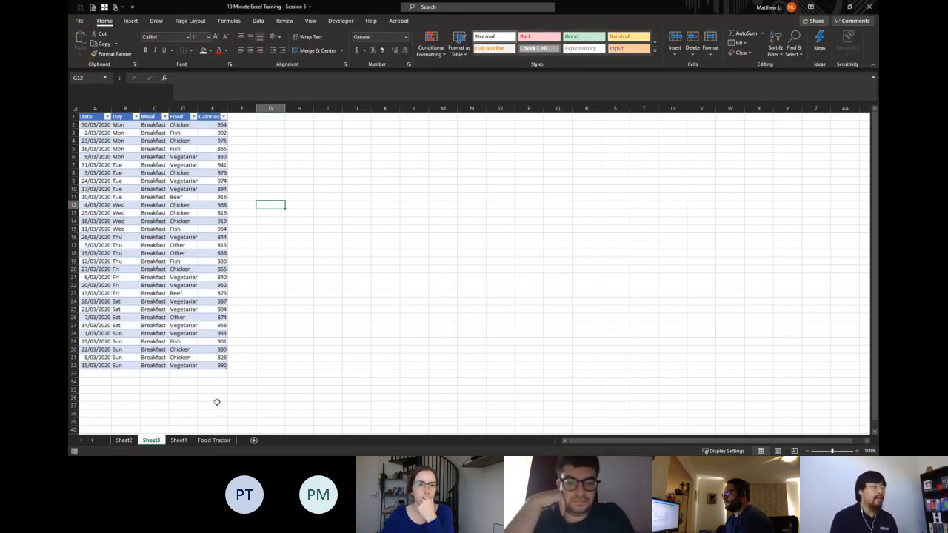
# Go back to the pivot table on Sheet1 and select the Monday Breakfast average
pyautogui.click(179, 440)
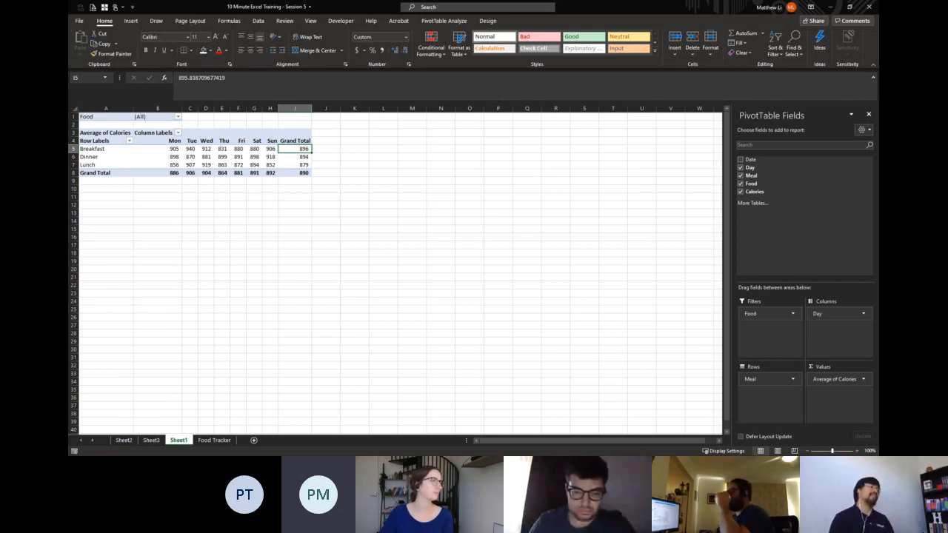
pyautogui.hotkey('ctrl', 'Left')
pyautogui.press('Right')
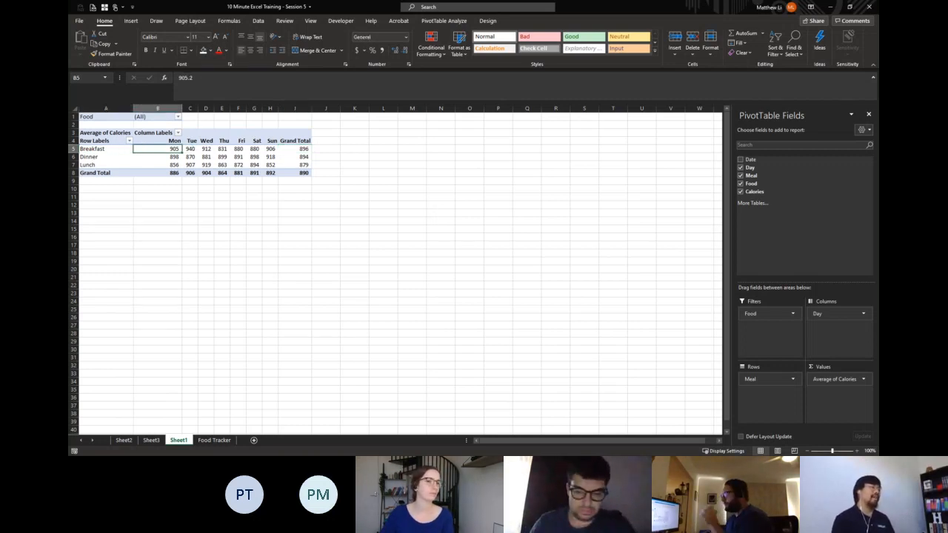
# Examine the source records on the Food Tracker sheet, ending on the Calories entry for the 1/03/2020 Dinner in E4
pyautogui.hotkey('ctrl', 'pagedown')
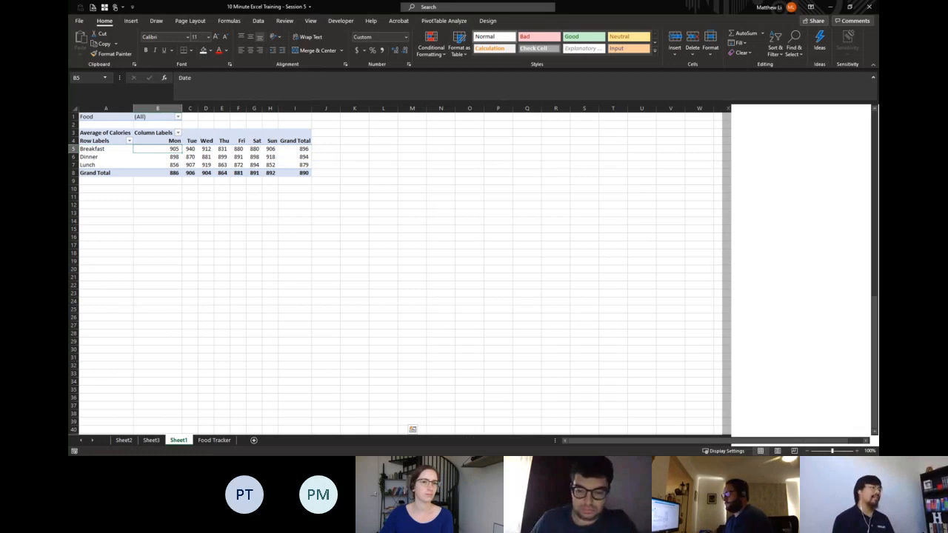
pyautogui.press('Right')
pyautogui.press('Right')
pyautogui.press('Right')
pyautogui.press('Down')
pyautogui.press('Down')
pyautogui.press('Down')
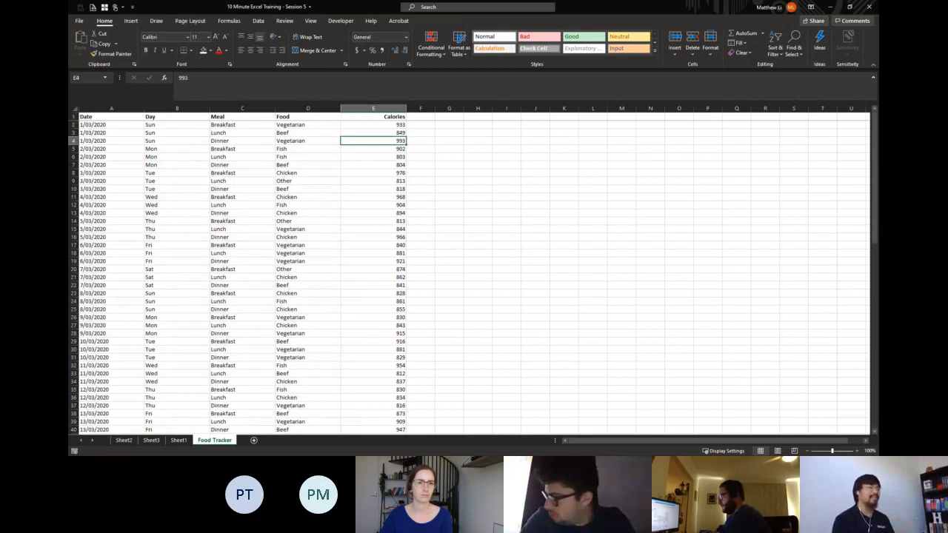
pyautogui.press('Right')
pyautogui.press('Right')
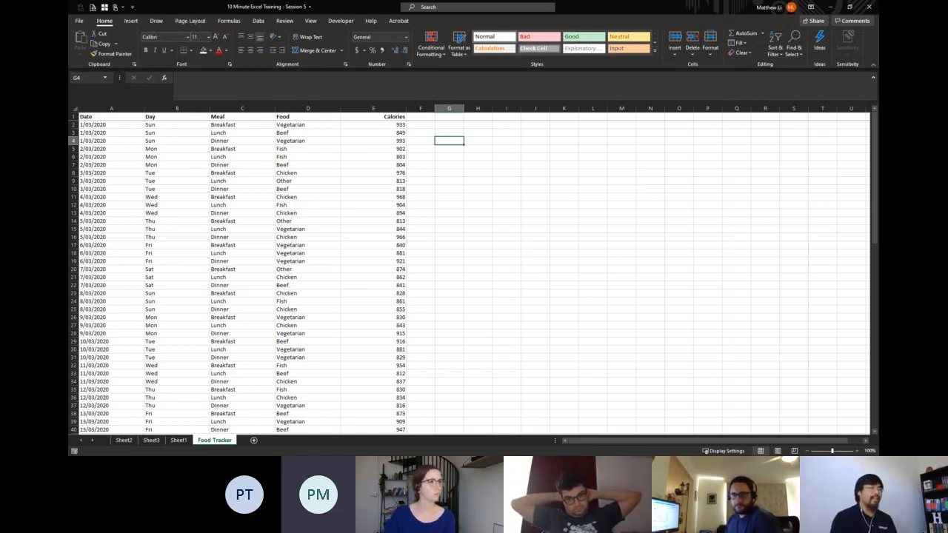
pyautogui.click(373, 141)
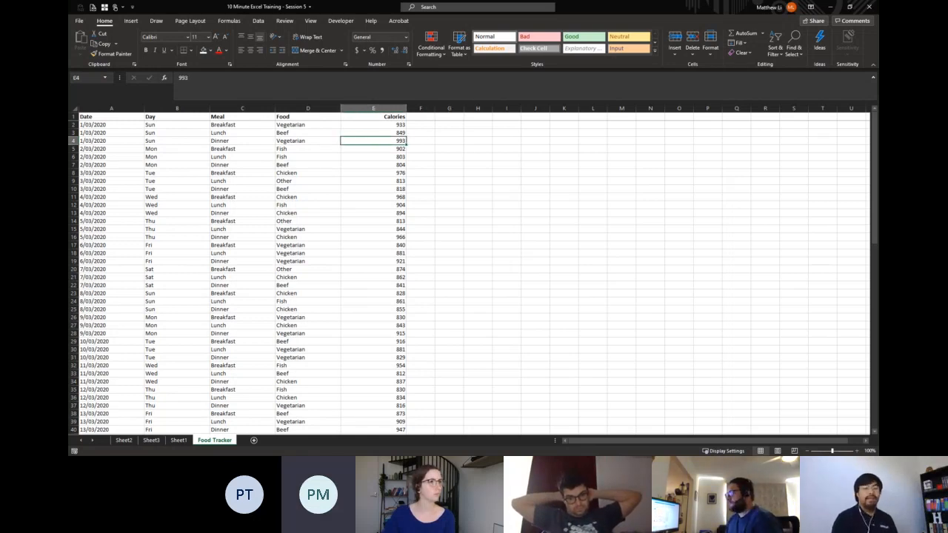